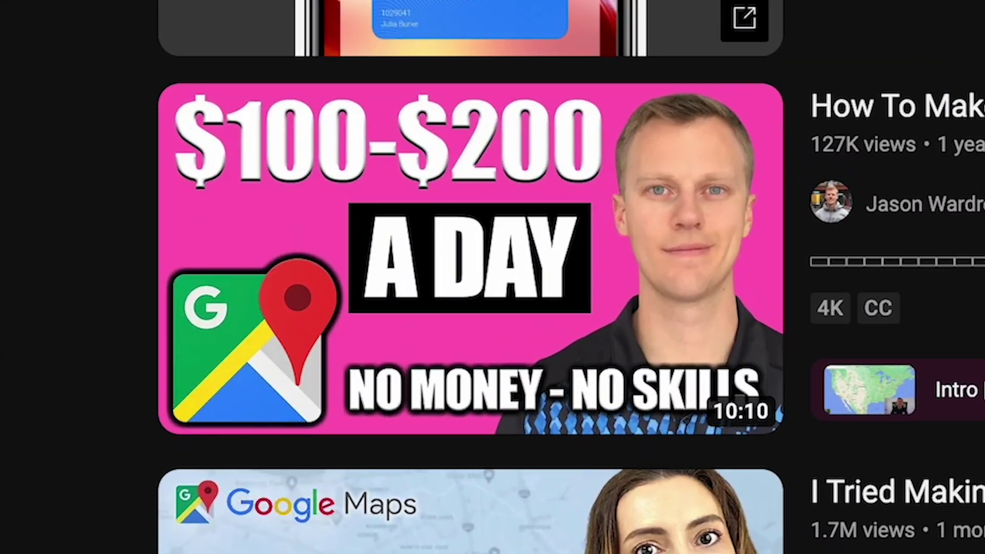
# Scroll the 'make money google maps' results to the 'I Tried Making $800 in 4 Hours' video.
pyautogui.scroll(-10, 957, 287)
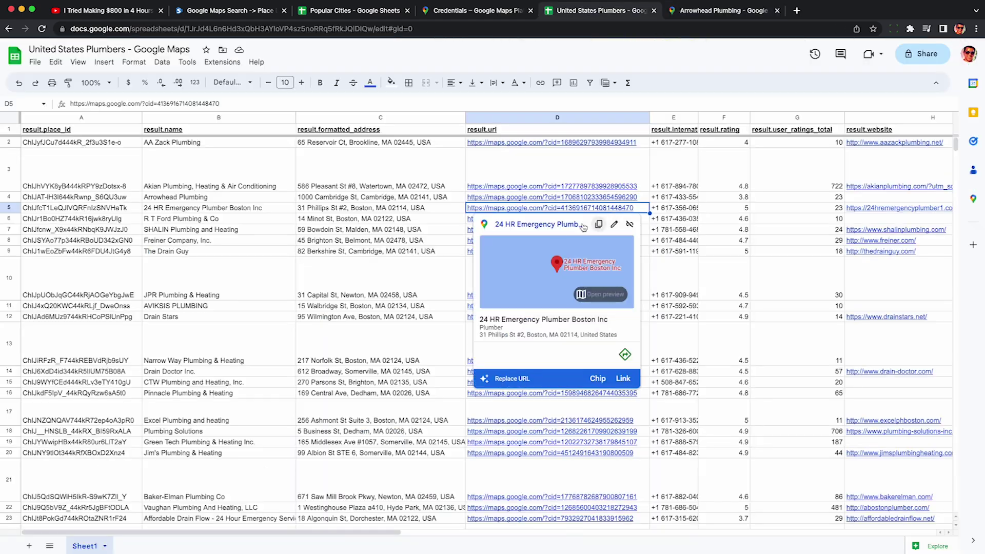
# Leave the Arrowhead Plumbing listing (3.8 stars, no website) for the Stevesie Google Maps scraper page.
pyautogui.click(550, 222)
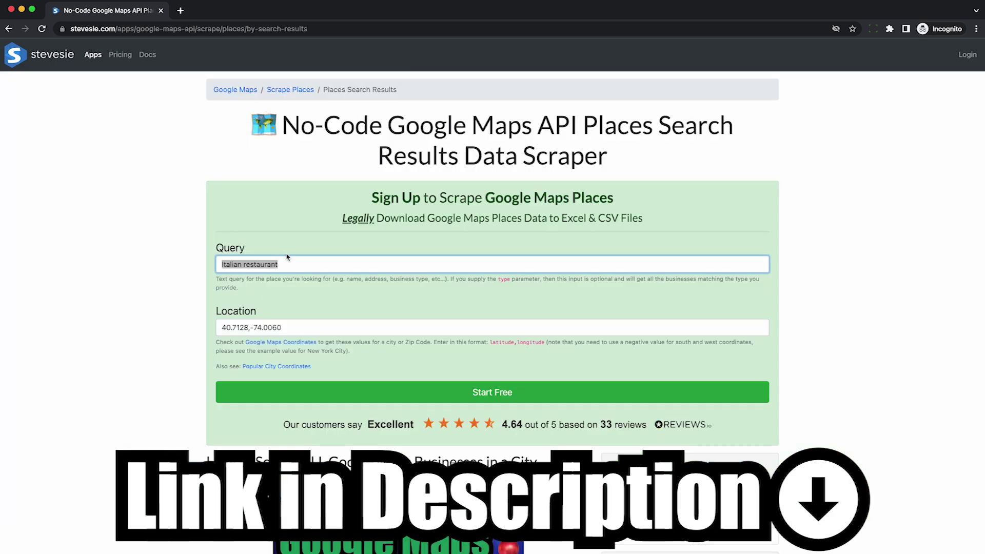
# Replace the example location with the 24 popular-city lat/lng coordinates in the scraper workflow.
pyautogui.tripleClick(241, 328)
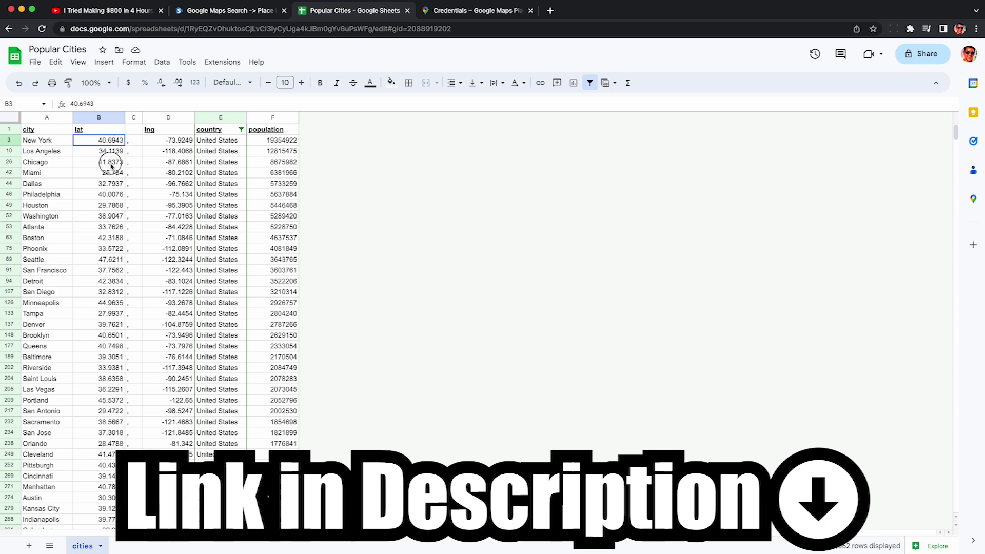
pyautogui.moveTo(111, 166); pyautogui.dragTo(173, 393)
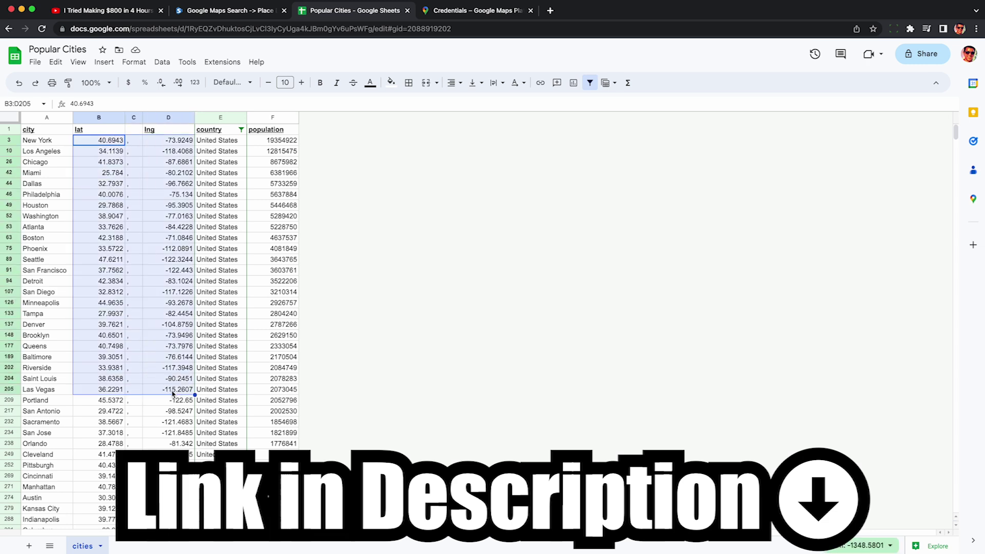
pyautogui.press('super+c')
pyautogui.hotkey('ctrl', 'shift', 'Tab')
pyautogui.click(124, 396)
pyautogui.press('super+v')
pyautogui.scroll(-3, 132, 437)
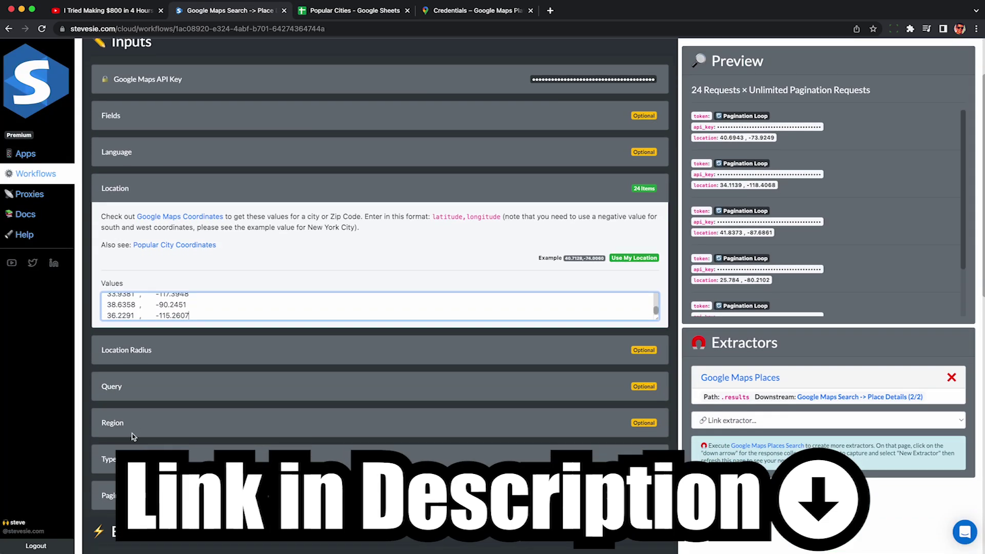
# Enter the plumber search query, then drop Google_Maps_Place_Details.csv into the Sheets import.
pyautogui.click(123, 391)
pyautogui.write('p')
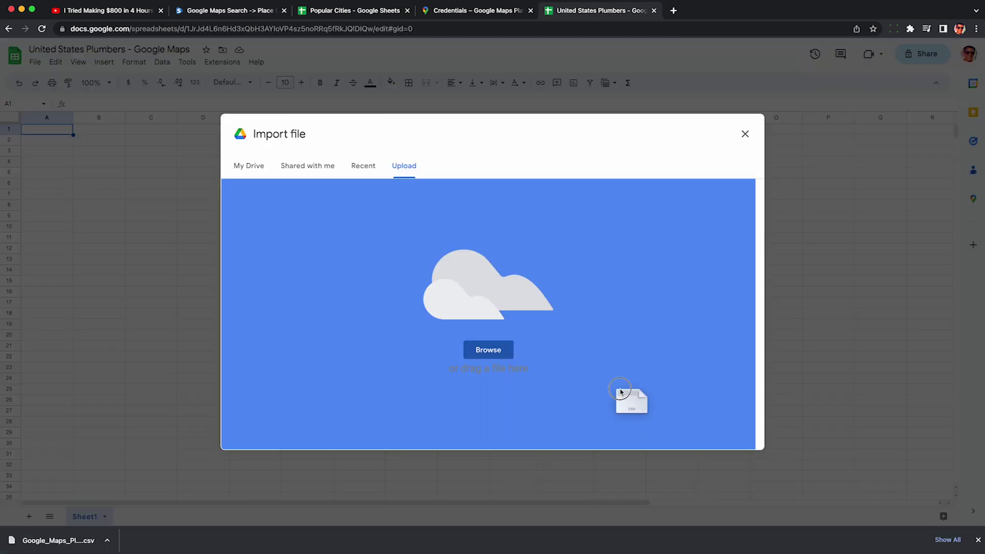
pyautogui.moveTo(626, 395); pyautogui.dragTo(470, 296)
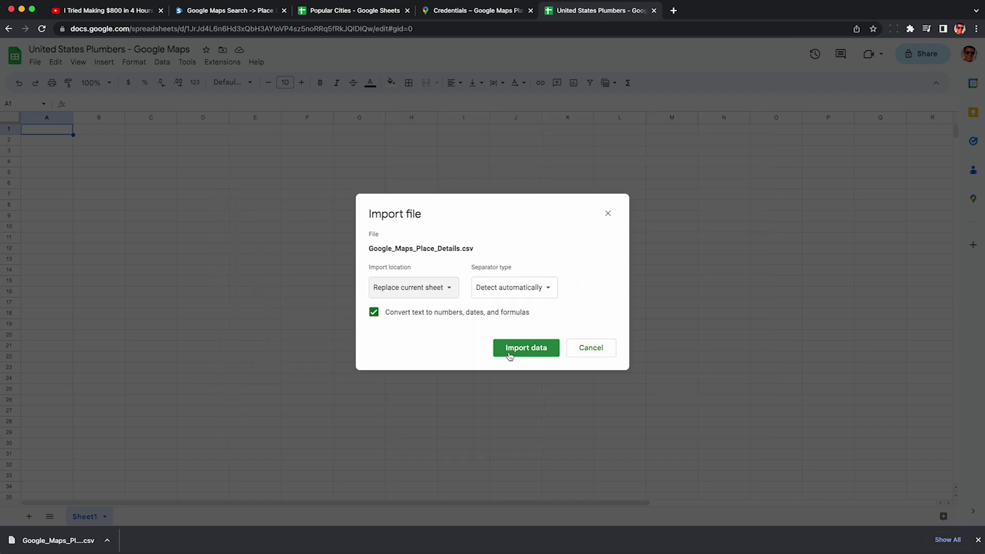
# Import the plumber CSV, replacing the current United States Plumbers sheet.
pyautogui.click(509, 353)
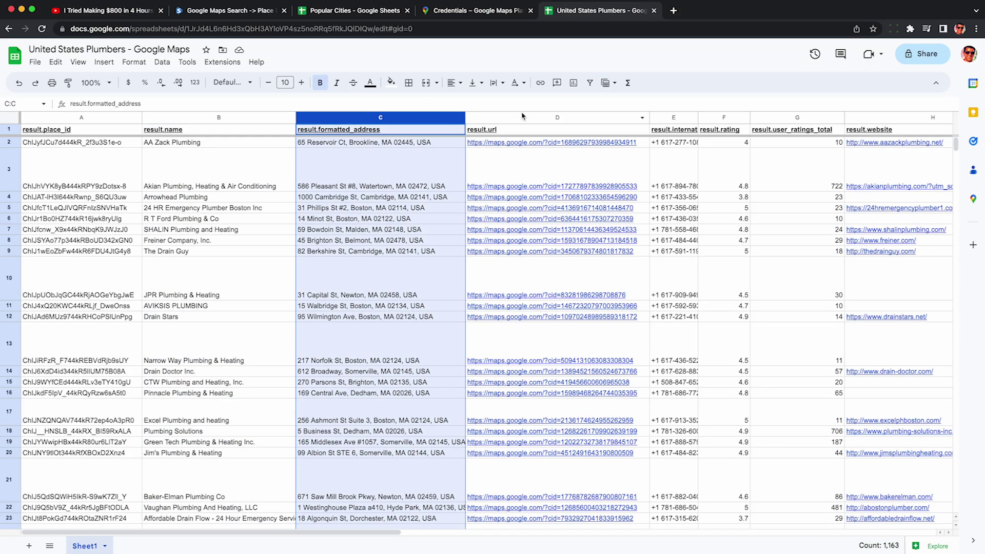
pyautogui.click(521, 116)
pyautogui.click(684, 116)
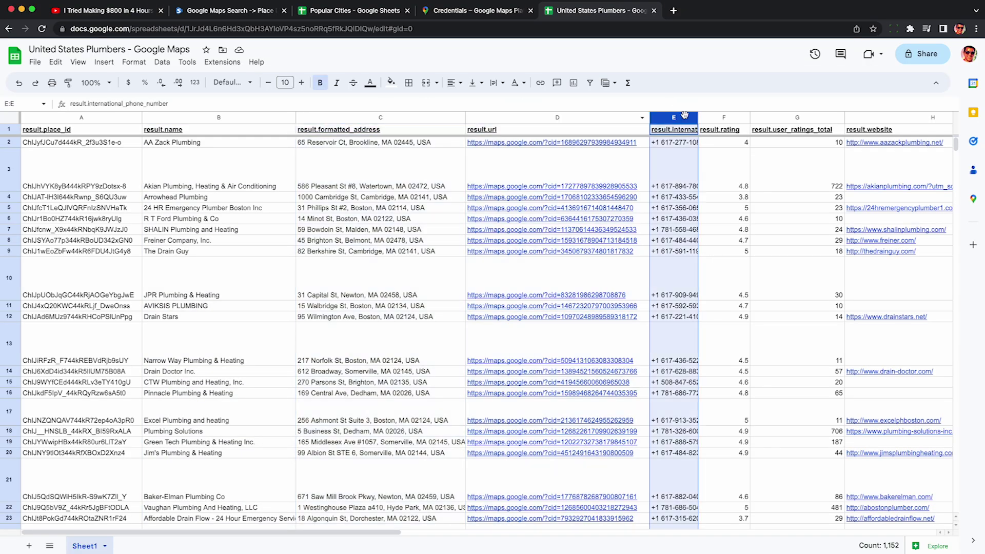
pyautogui.click(864, 121)
pyautogui.hscroll(10, 861, 176)
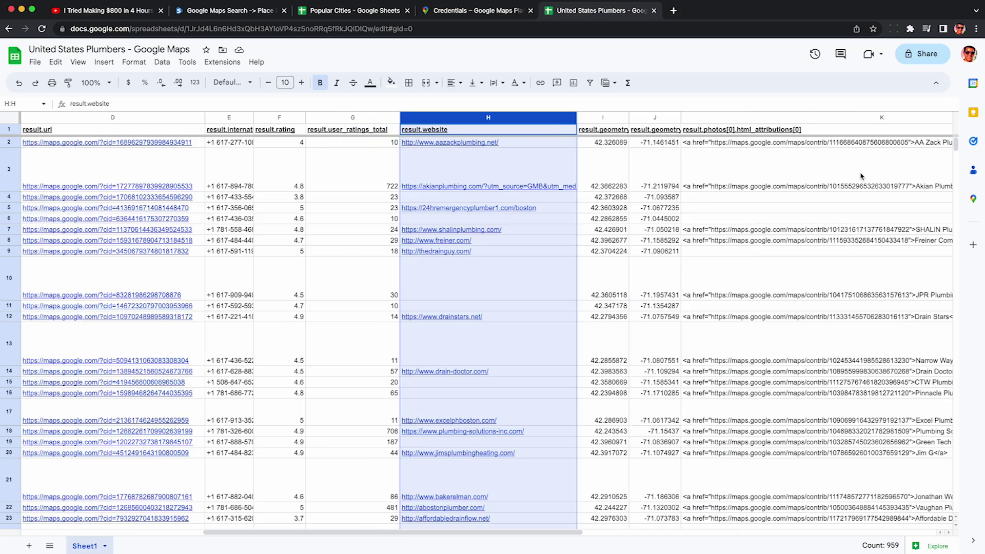
pyautogui.hscroll(2, 862, 176)
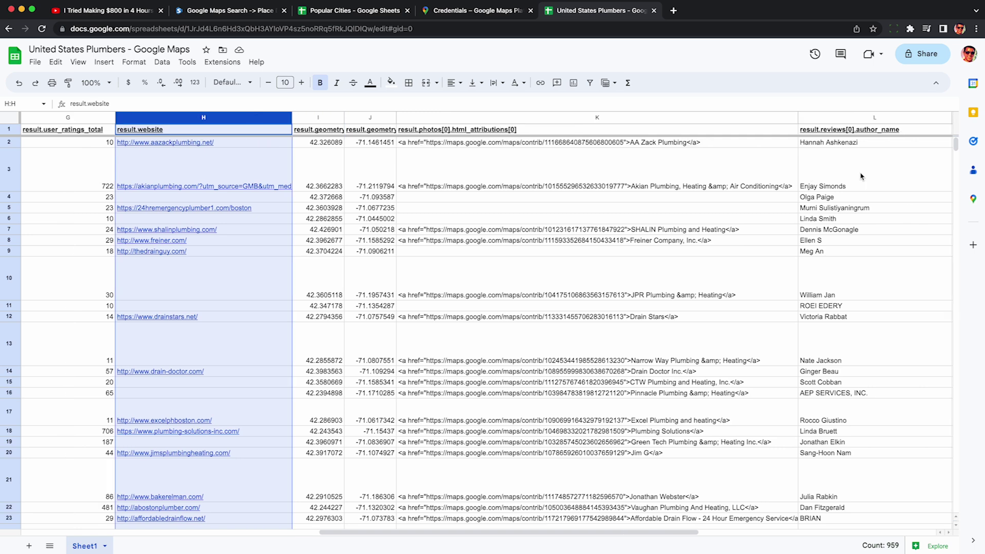
pyautogui.click(699, 117)
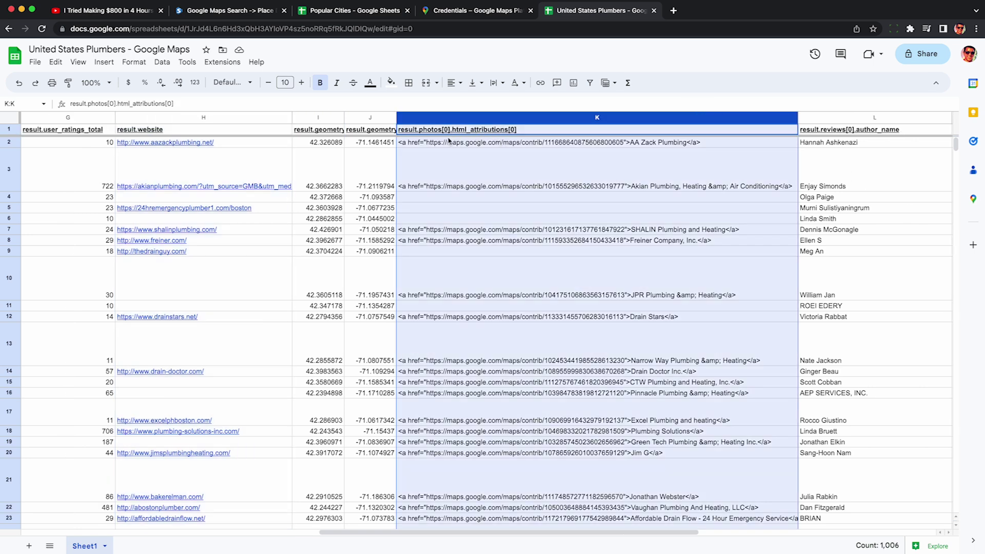
pyautogui.click(469, 145)
pyautogui.click(468, 189)
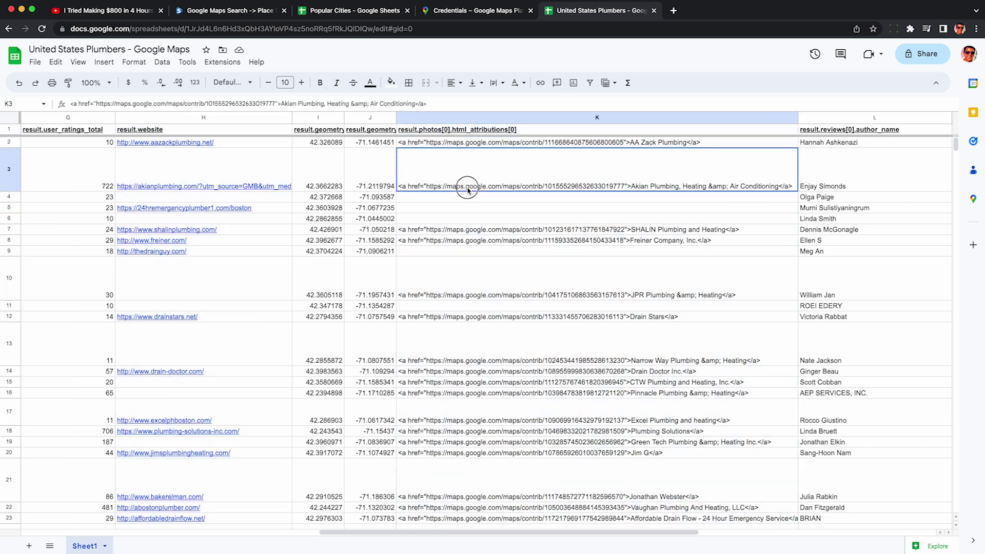
pyautogui.moveTo(464, 197); pyautogui.dragTo(458, 220)
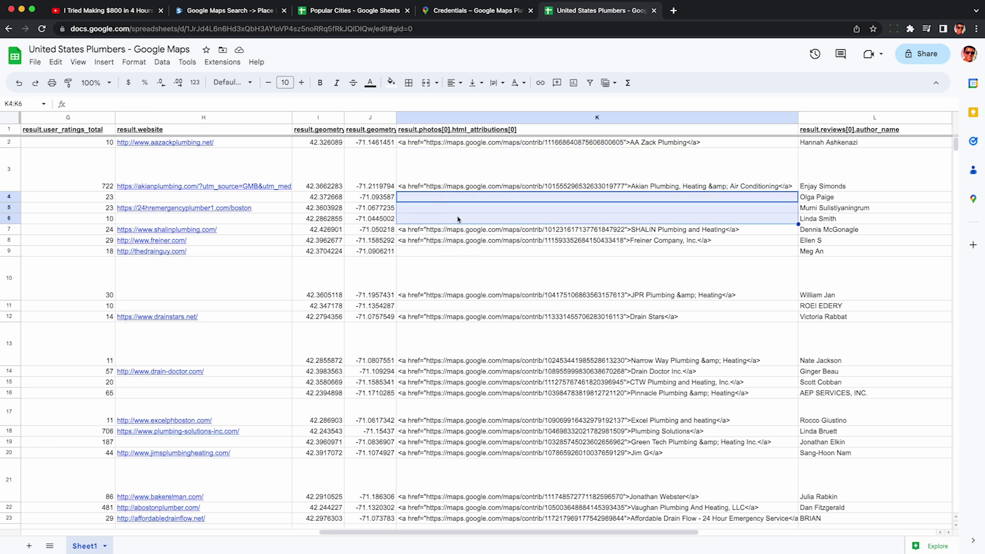
pyautogui.hscroll(-10, 458, 220)
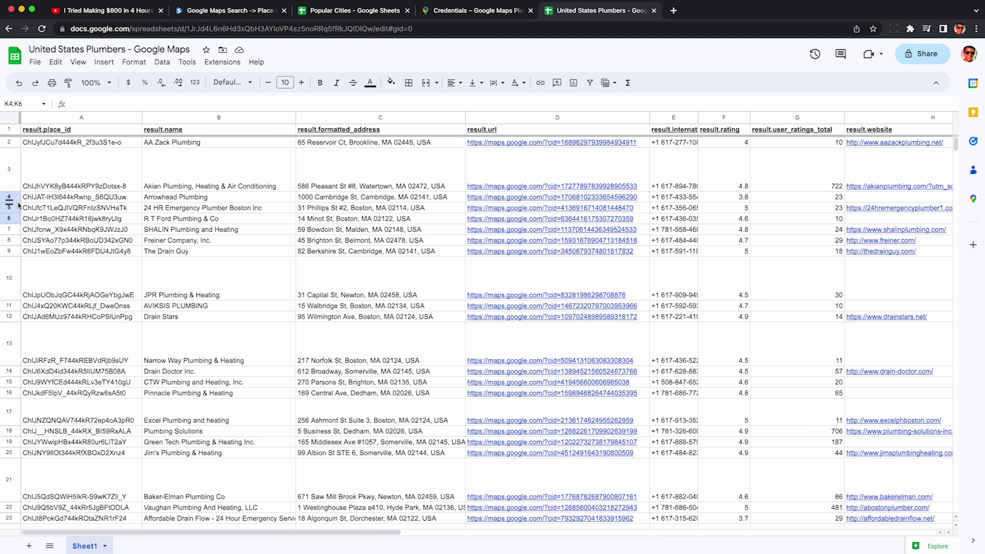
pyautogui.moveTo(11, 197); pyautogui.dragTo(10, 219)
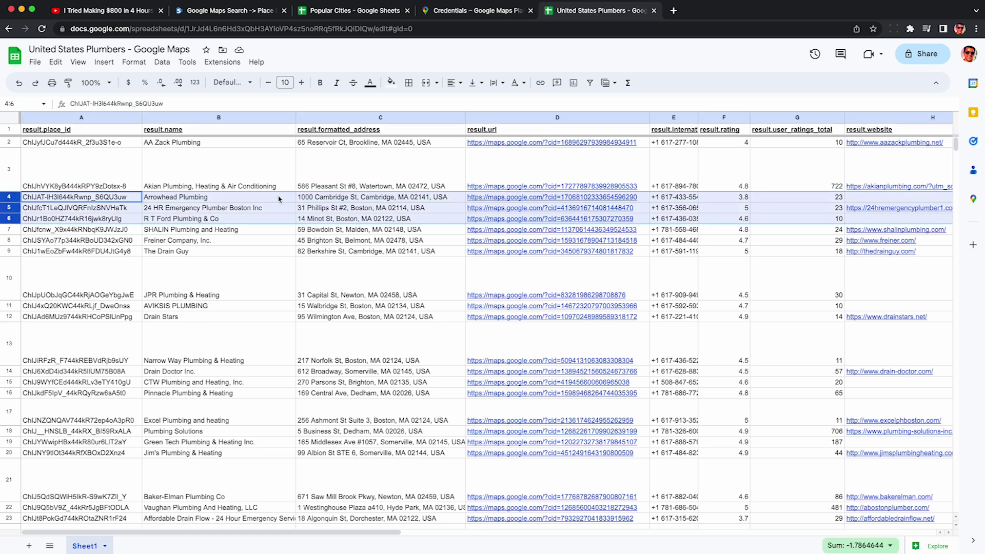
# Open the Arrowhead Plumbing and 24 HR Emergency Plumber Boston Maps listings from their result.url links.
pyautogui.click(500, 200)
pyautogui.click(514, 215)
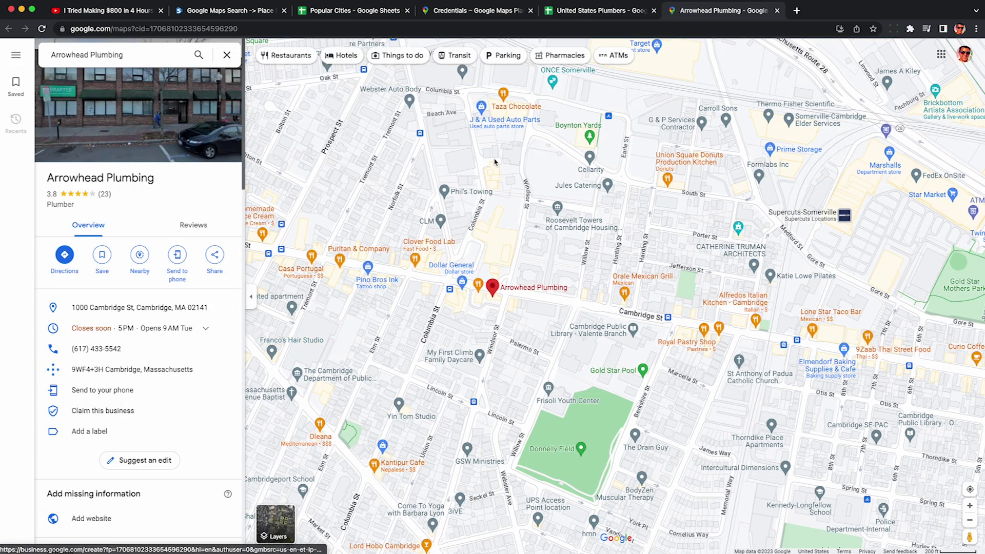
pyautogui.click(588, 11)
pyautogui.click(611, 210)
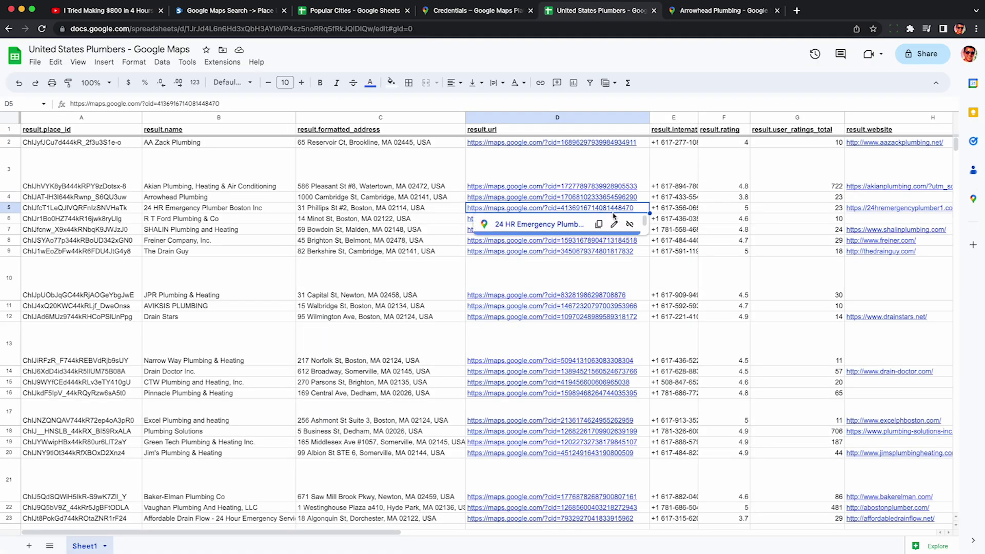
pyautogui.click(533, 225)
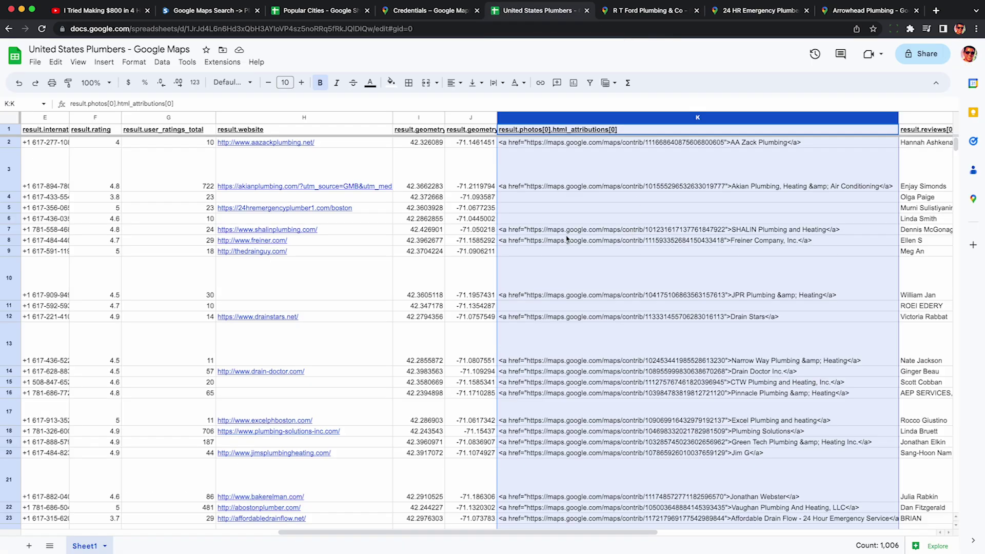
pyautogui.click(162, 62)
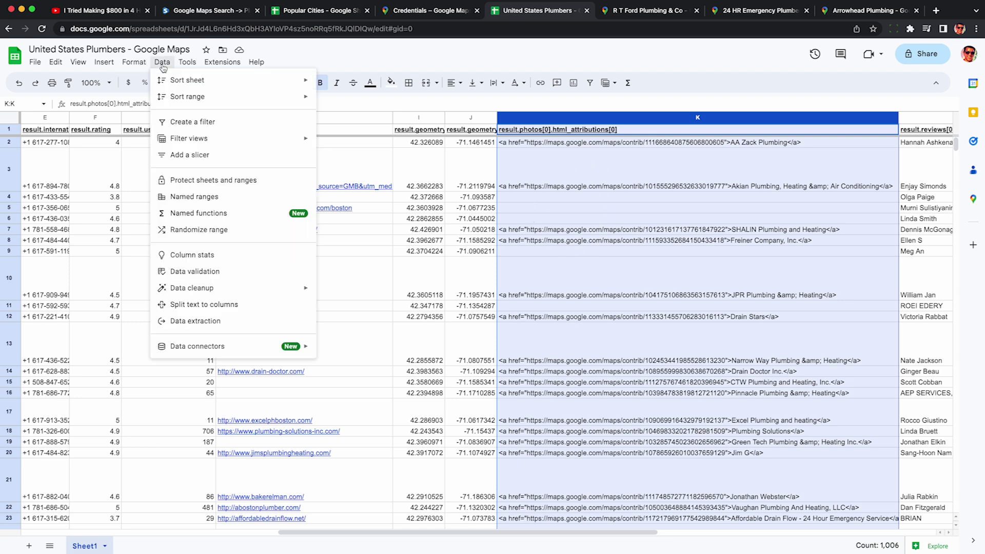
# Add a filter keeping only (Blanks) in column K, leaving 159 listings.
pyautogui.click(186, 122)
pyautogui.click(893, 130)
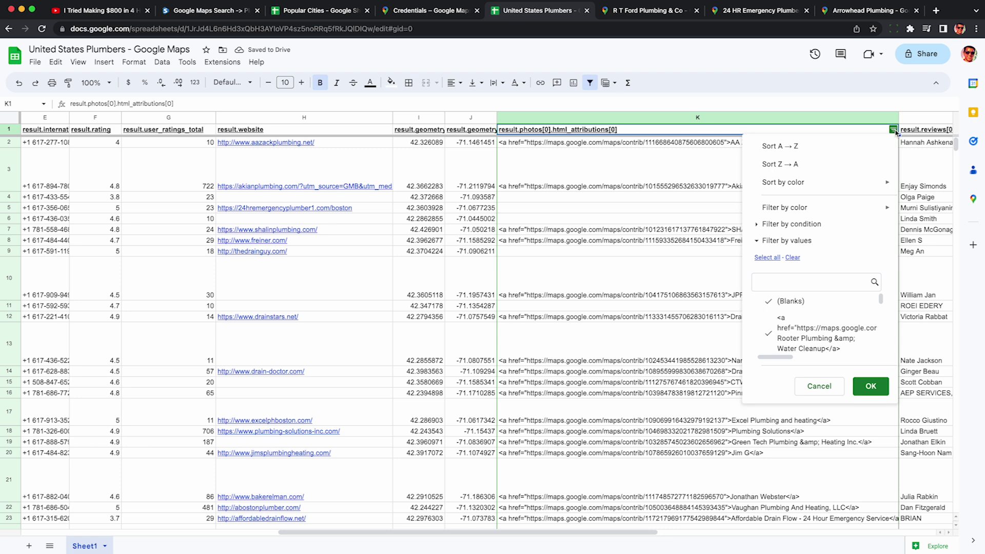
pyautogui.click(793, 258)
pyautogui.click(790, 301)
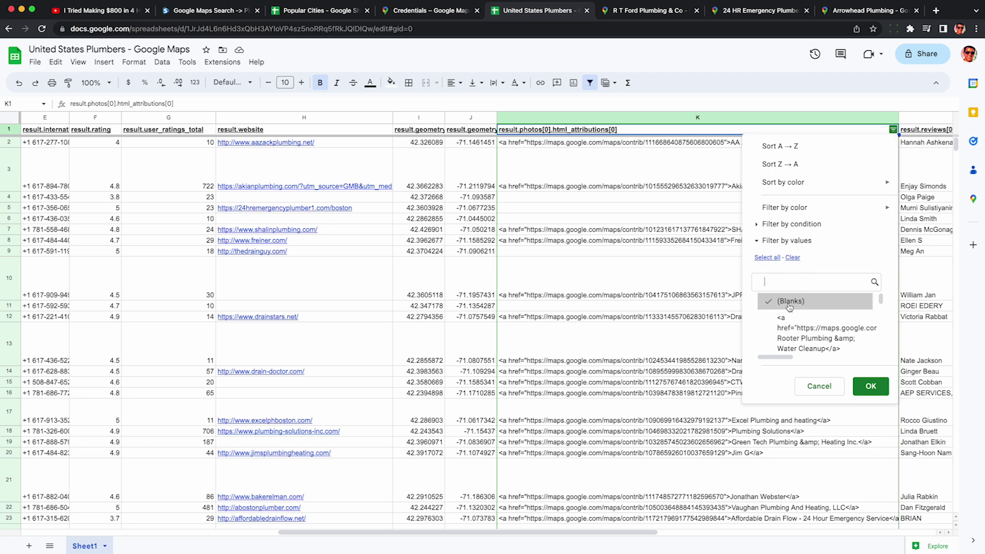
pyautogui.click(871, 387)
pyautogui.click(634, 156)
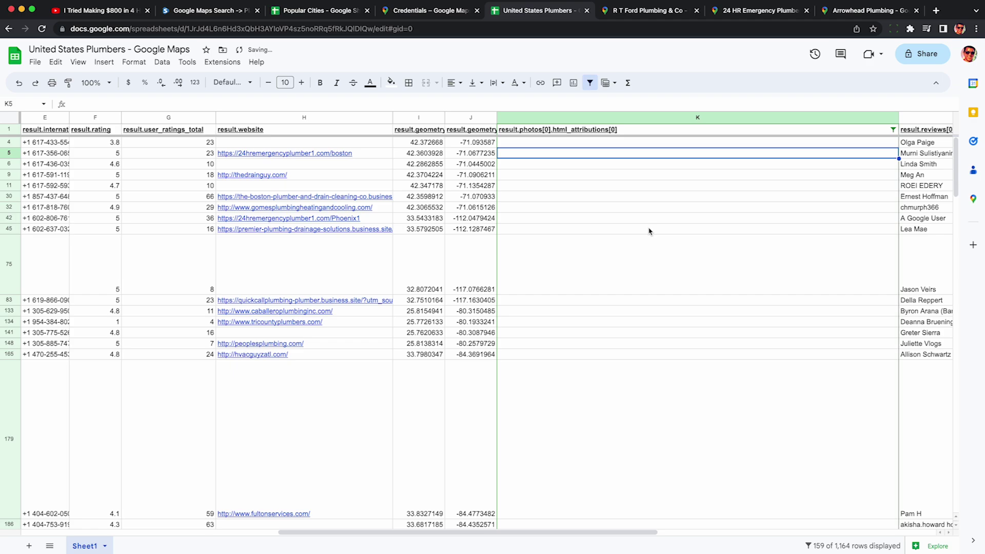
pyautogui.scroll(-20, 649, 232)
pyautogui.scroll(-5, 649, 229)
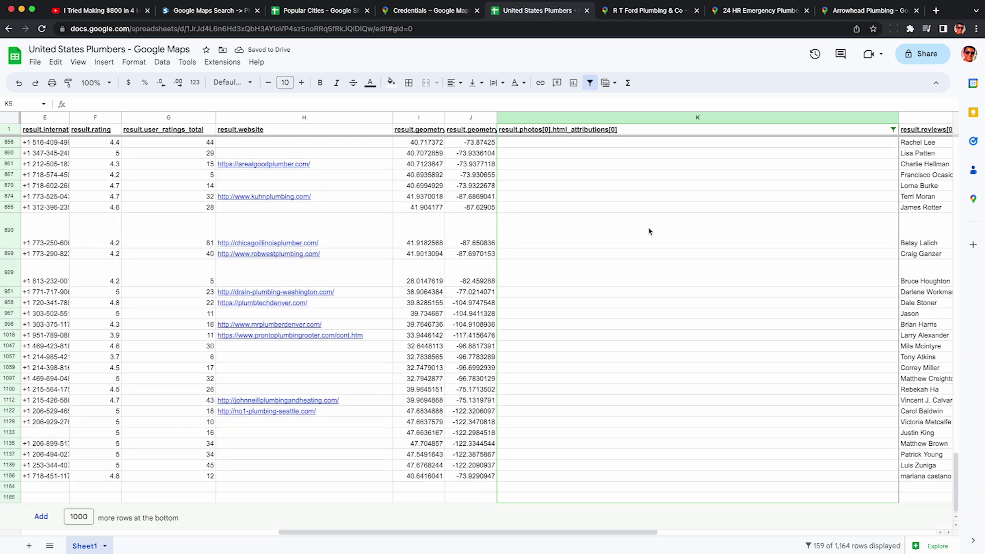
pyautogui.hscroll(-10, 649, 229)
# Check Caballero Plumbing's Google Maps listing, then close it to return to the sheet.
pyautogui.click(549, 307)
pyautogui.click(516, 325)
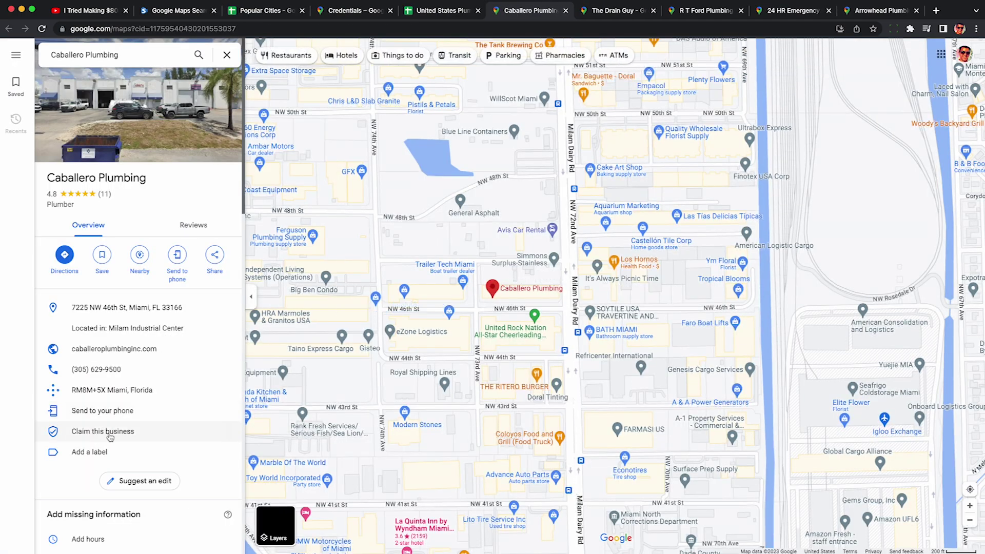
pyautogui.hotkey('ctrl', 'w')
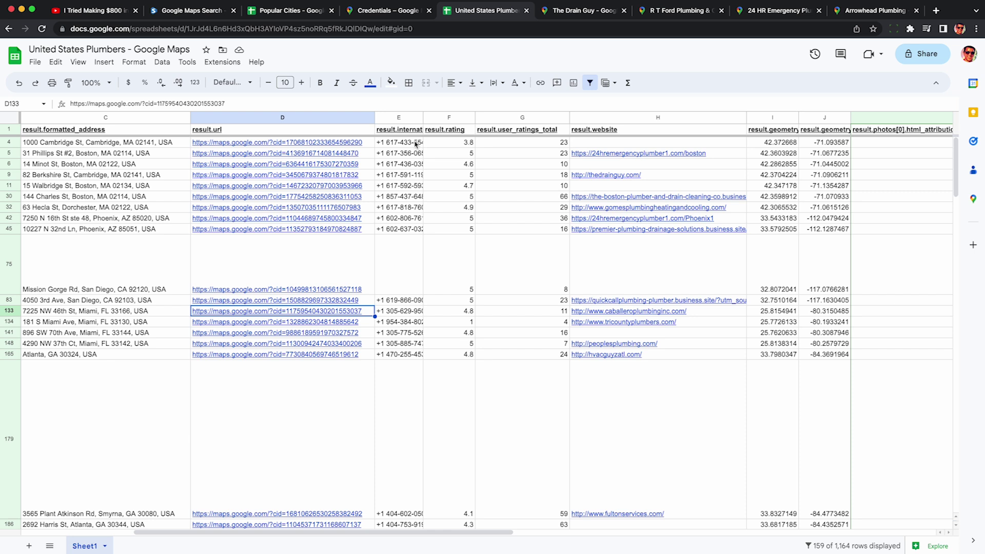
# Select phone numbers E4:E45 and open The Drain Guy's website, thedrainguy.com.
pyautogui.moveTo(415, 144); pyautogui.dragTo(408, 227)
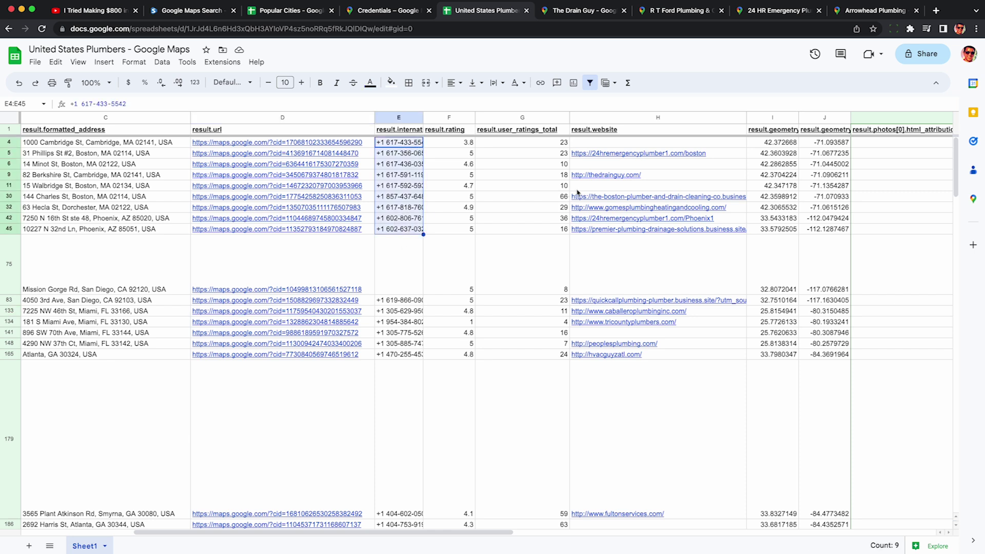
pyautogui.click(619, 152)
pyautogui.click(558, 177)
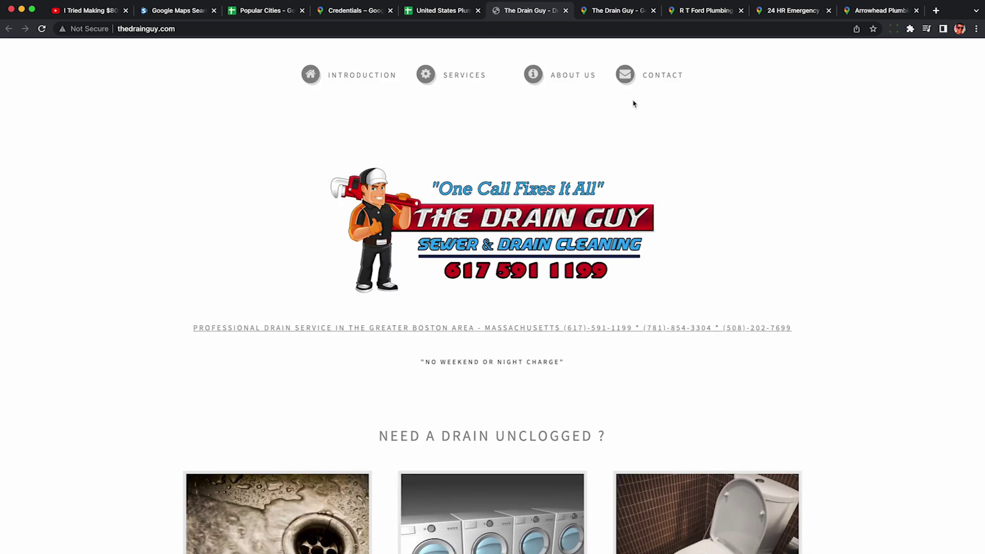
# Write The Drain Guy a contact-form message offering help claiming their Google Maps listing, then close the site.
pyautogui.click(652, 75)
pyautogui.scroll(-1, 359, 298)
pyautogui.click(359, 297)
pyautogui.write('He')
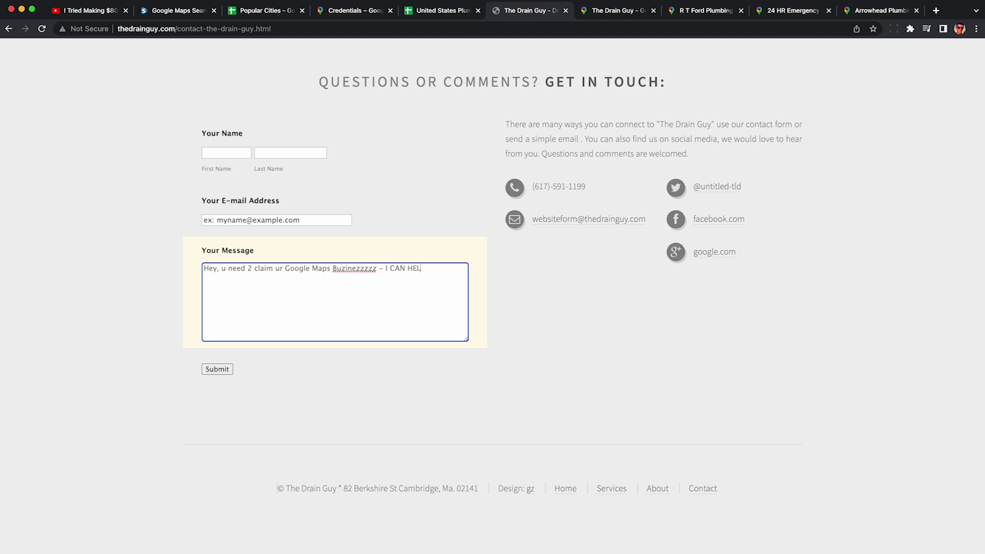
pyautogui.press('super+w')
# Sort the sheet A to Z by rating column F, lowest rating first.
pyautogui.click(456, 113)
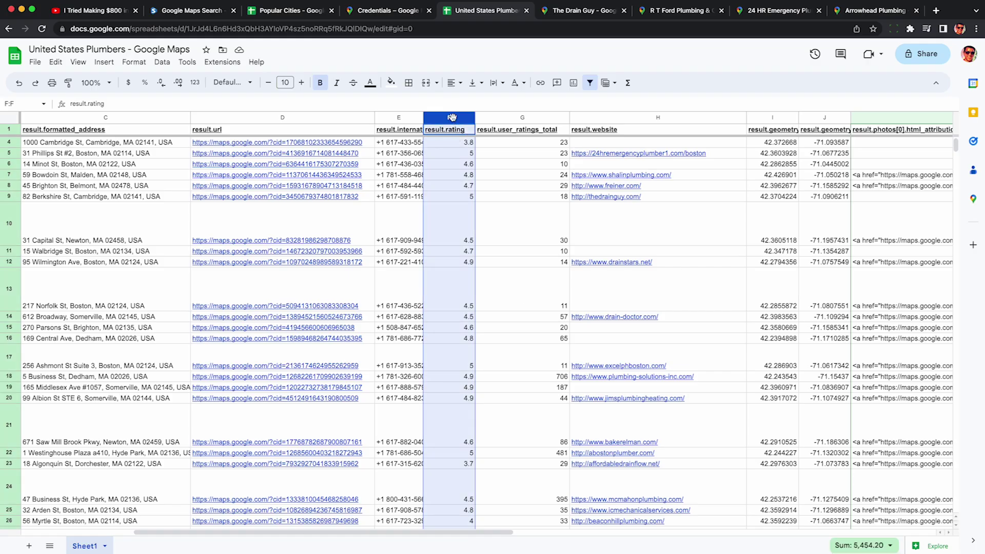
pyautogui.click(469, 117)
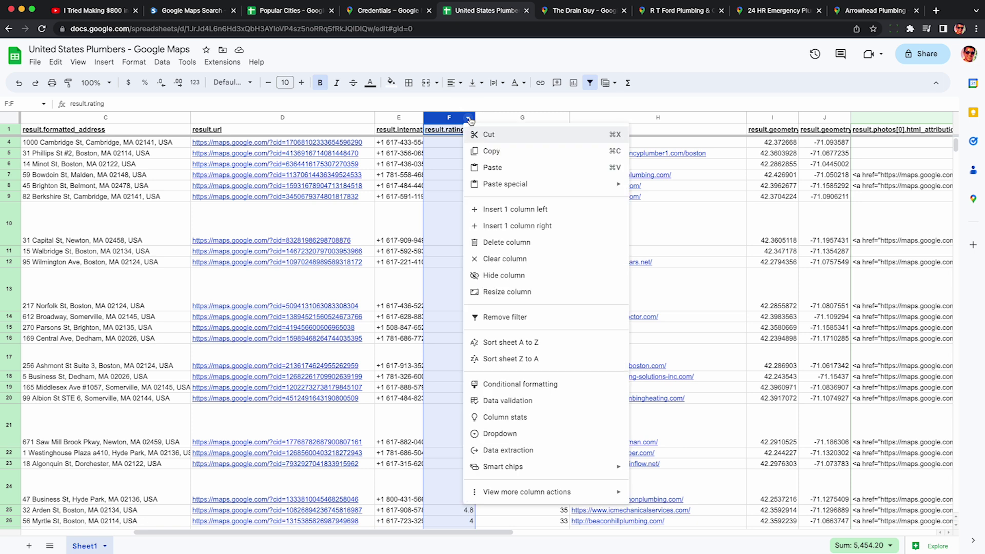
pyautogui.click(513, 342)
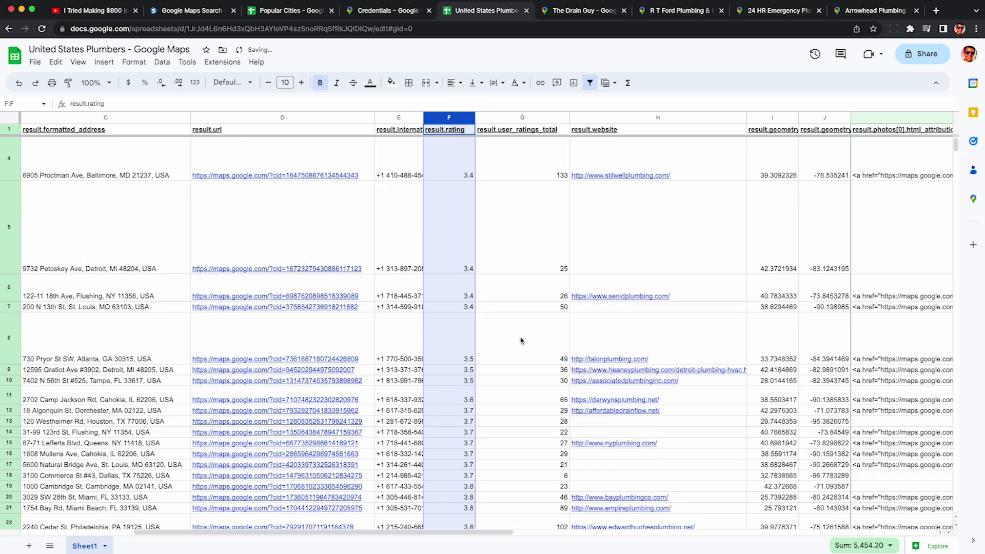
pyautogui.click(461, 175)
# Open Stilwell Plumbing & Drain's Google Maps listing from its D4 link.
pyautogui.hscroll(-5, 461, 175)
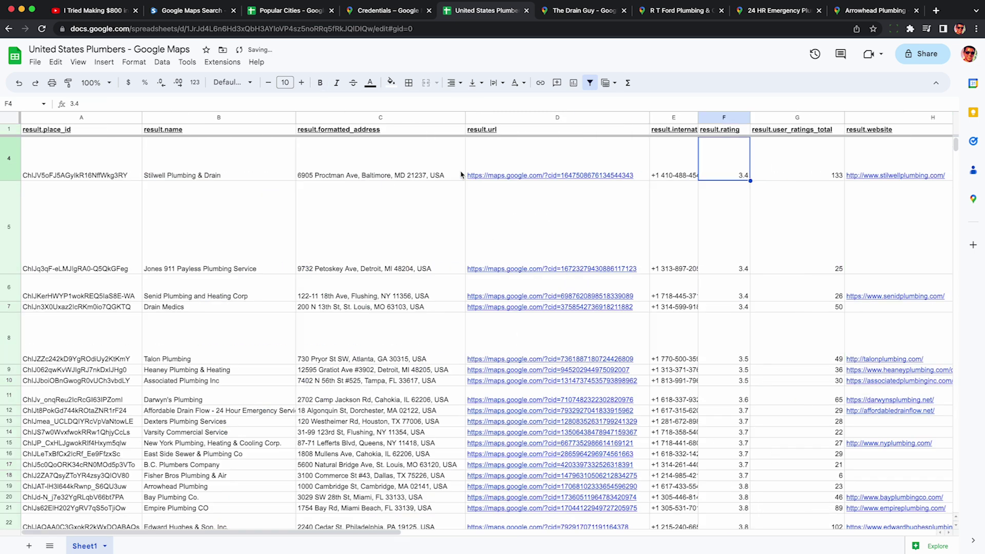
pyautogui.click(504, 177)
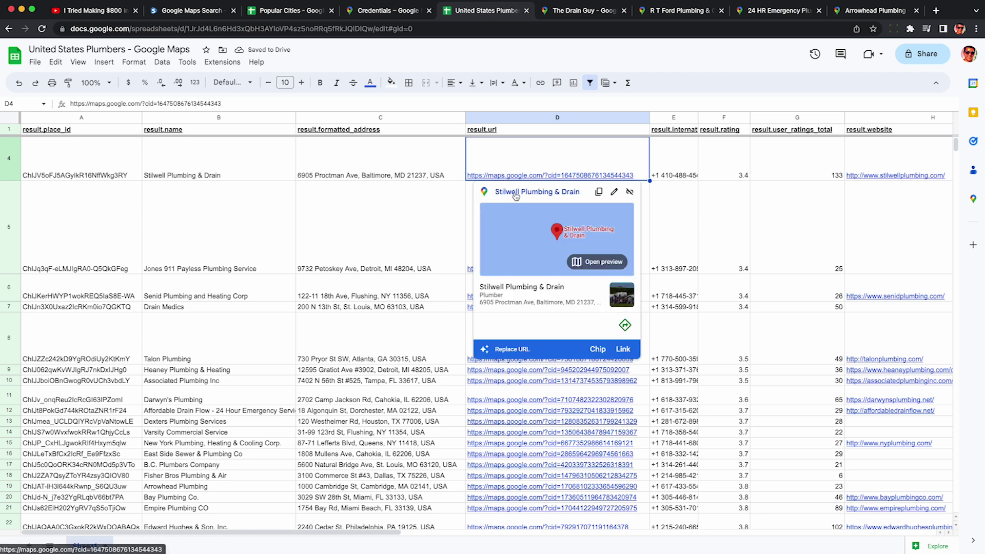
pyautogui.click(515, 194)
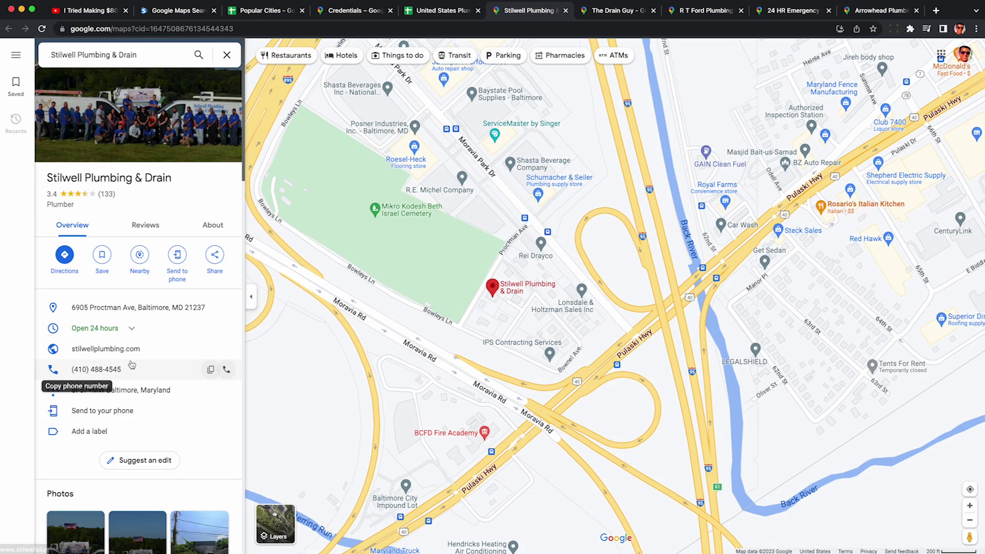
# Sort Stilwell Plumbing & Drain's reviews by lowest rating and scroll through them.
pyautogui.click(145, 224)
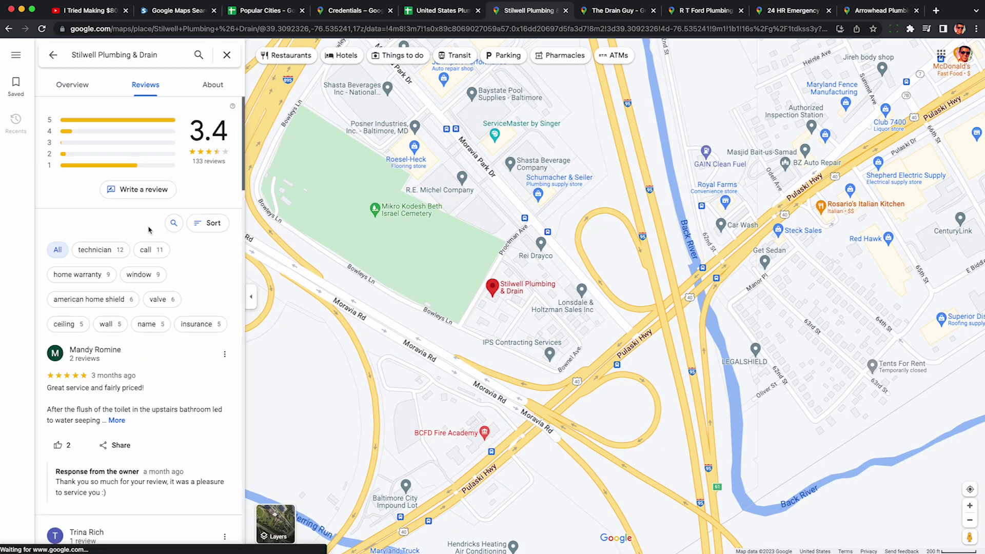
pyautogui.click(196, 222)
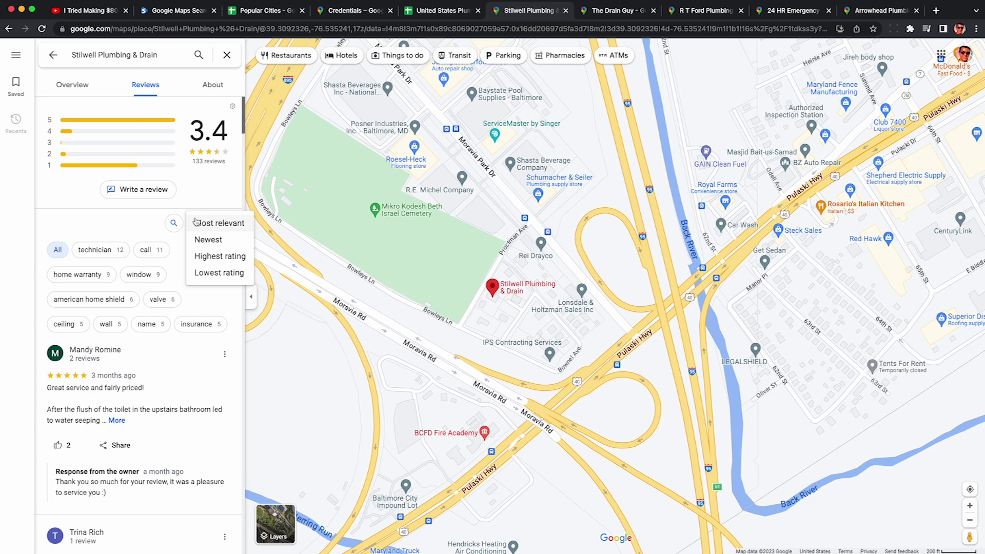
pyautogui.click(219, 273)
pyautogui.scroll(-2, 159, 300)
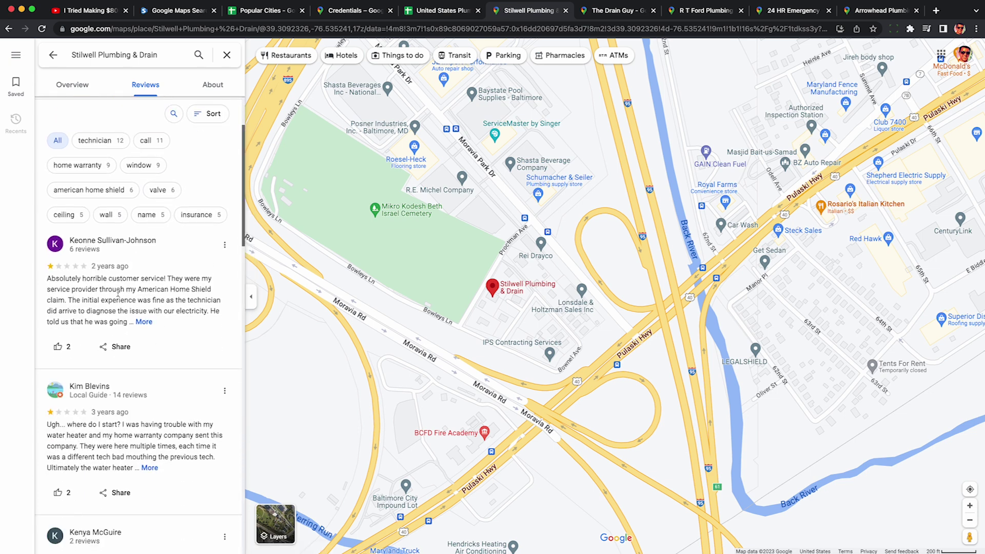
pyautogui.scroll(-5, 118, 293)
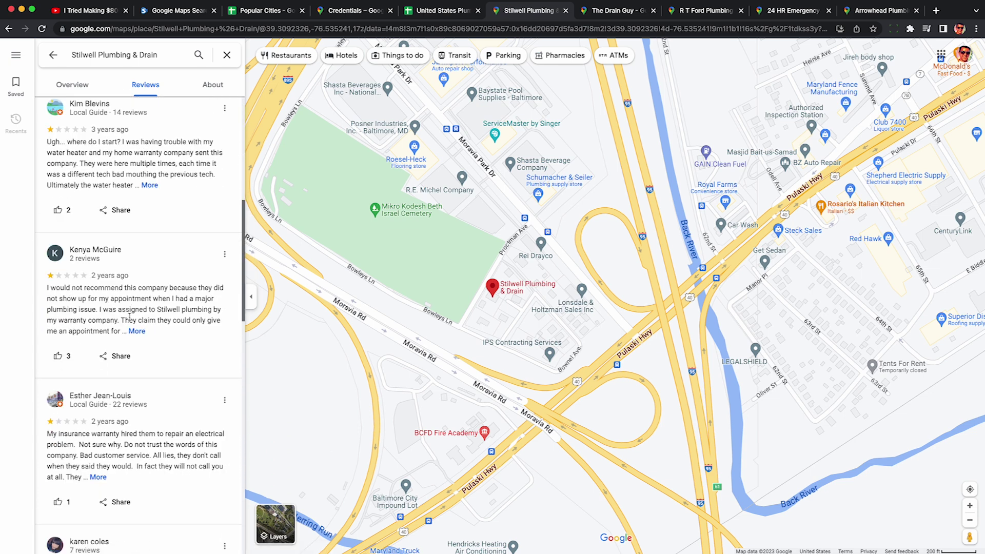
pyautogui.scroll(-9, 130, 316)
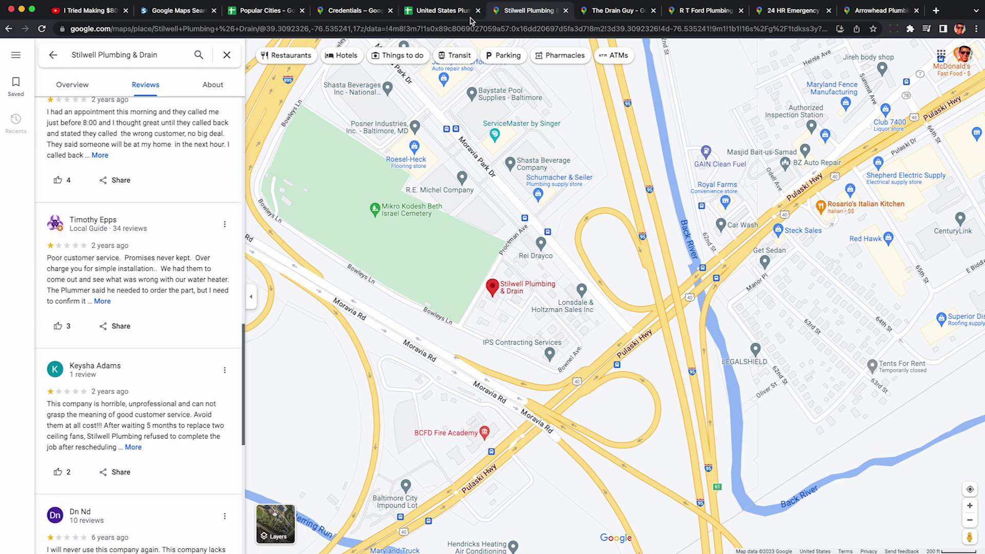
# Return to the United States Plumbers sheet and scroll right across its columns.
pyautogui.click(444, 11)
pyautogui.moveTo(500, 181)
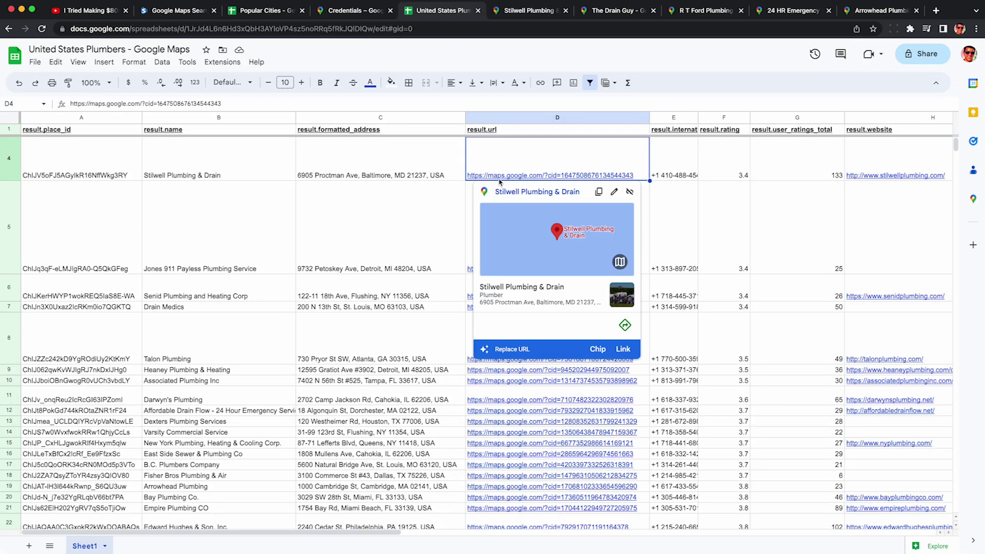
pyautogui.hscroll(5, 505, 181)
# Pitch better Google Maps reviews on Stilwell Plumbing's contact form, then check the sheet's empty hours cell Q5.
pyautogui.click(465, 191)
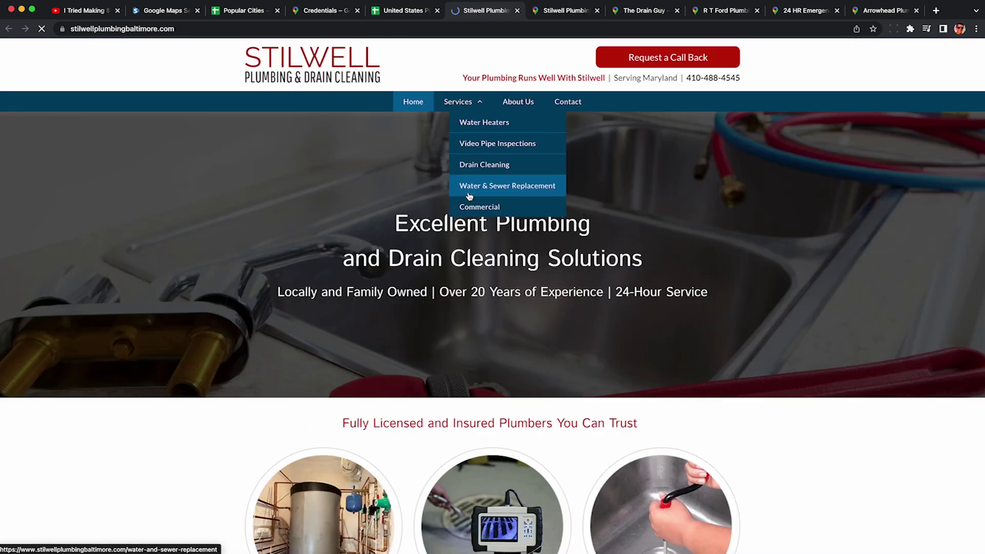
pyautogui.click(568, 102)
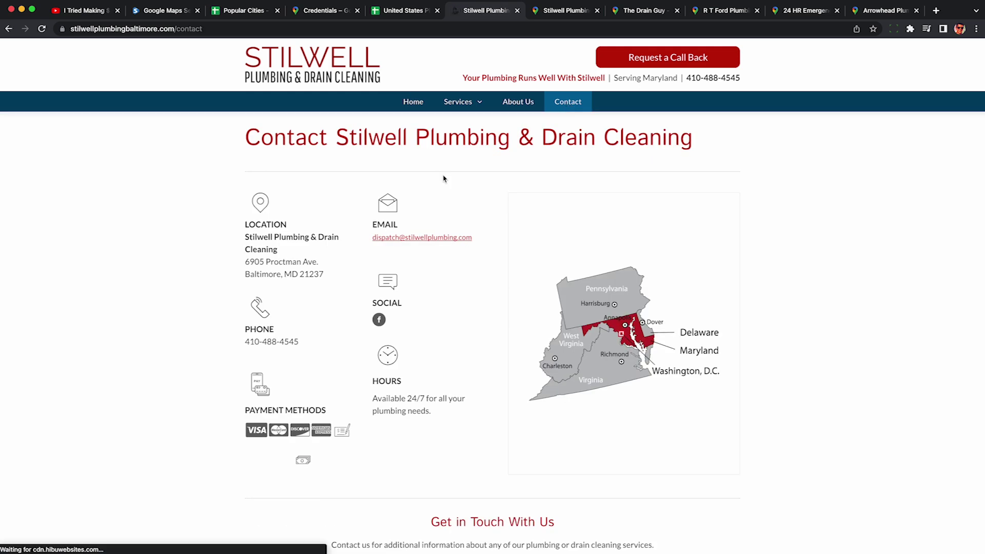
pyautogui.scroll(-3, 443, 178)
pyautogui.scroll(-1, 443, 178)
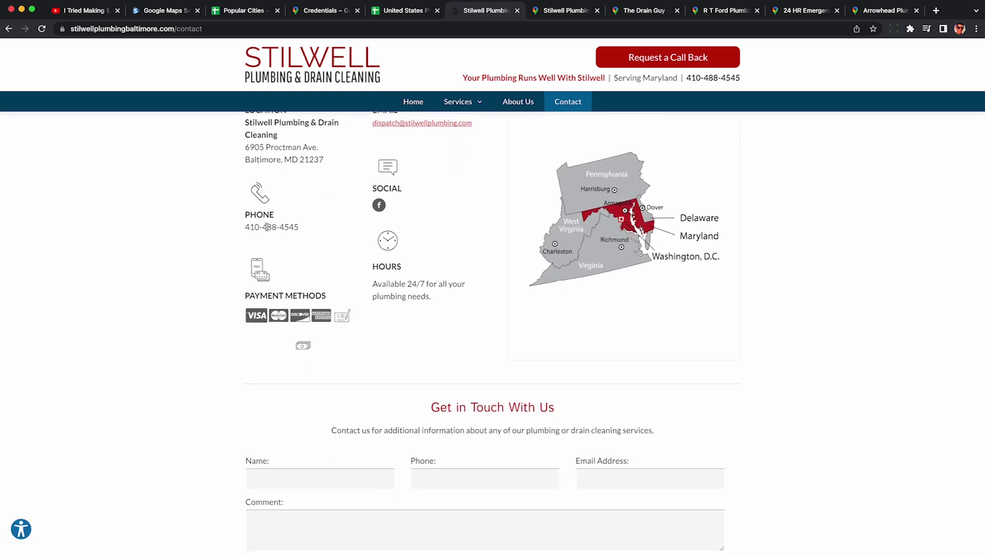
pyautogui.scroll(-5, 266, 227)
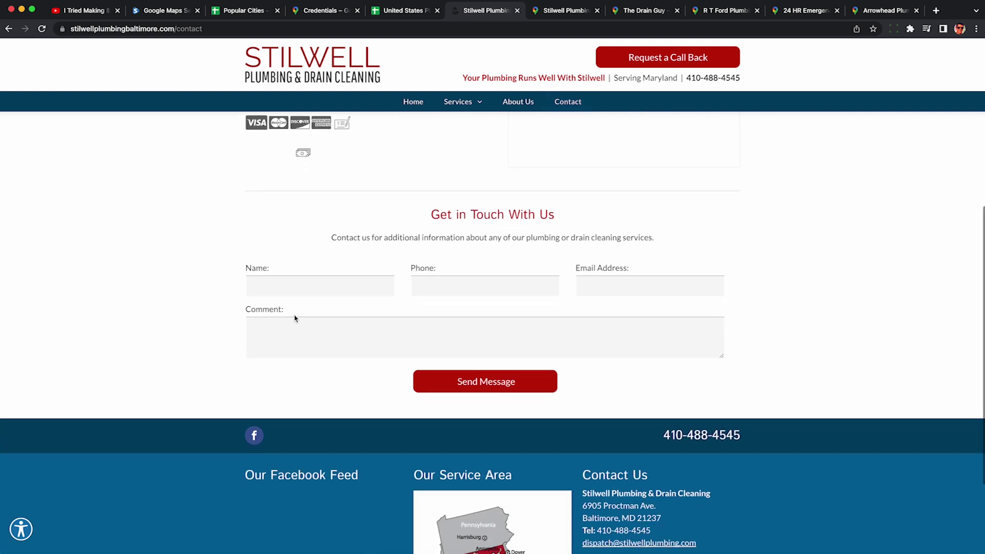
pyautogui.click(294, 329)
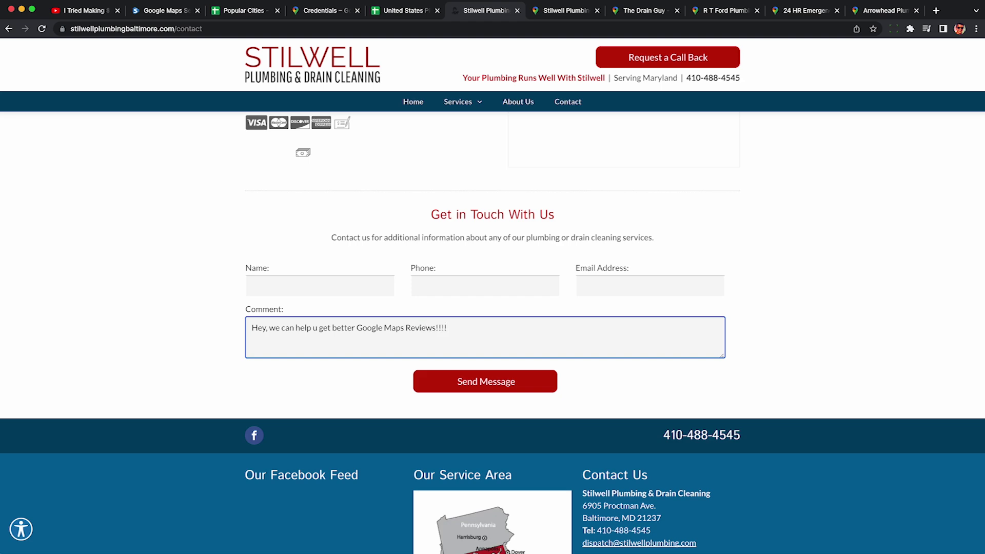
pyautogui.hotkey('ctrl', 'shift', 'Tab')
pyautogui.click(677, 253)
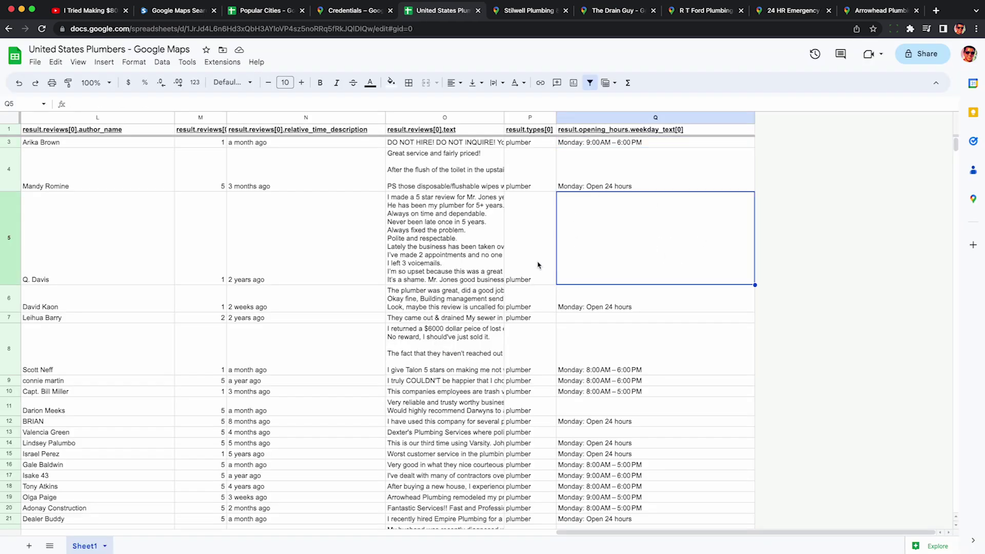
# Confirm row 5's hours are empty, open Jones 911 Payless Plumbing's Maps listing, and return to the sheet.
pyautogui.click(652, 130)
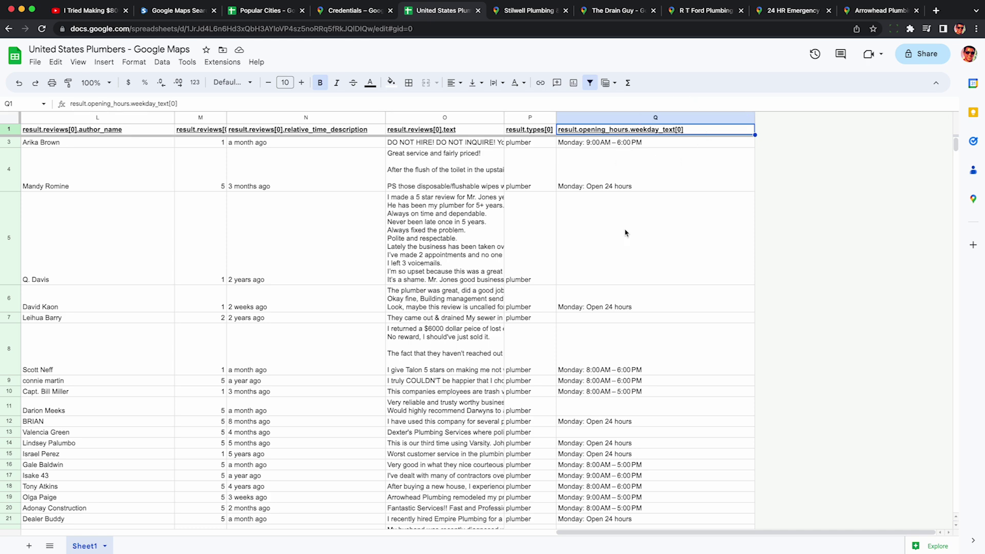
pyautogui.click(624, 233)
pyautogui.hscroll(-15, 558, 246)
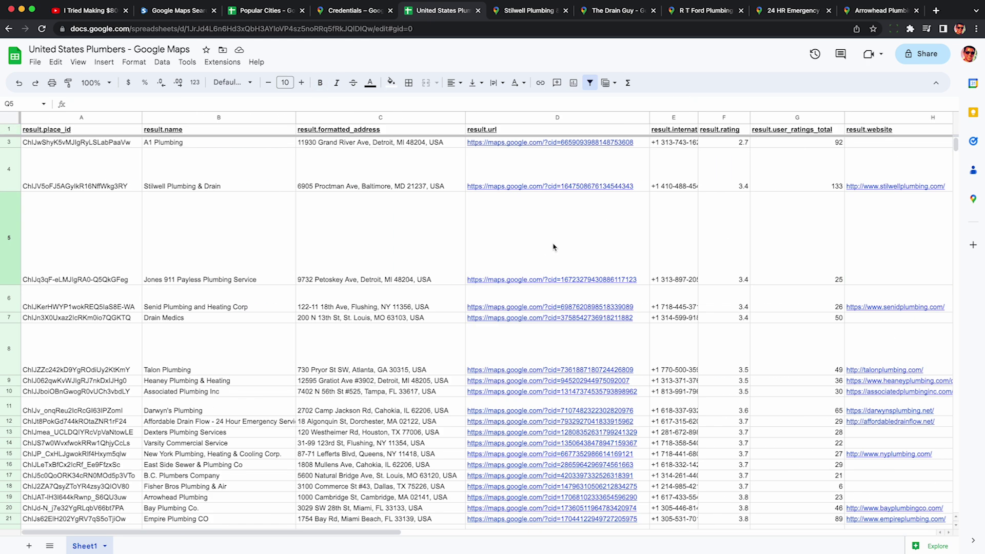
pyautogui.click(553, 247)
pyautogui.click(544, 294)
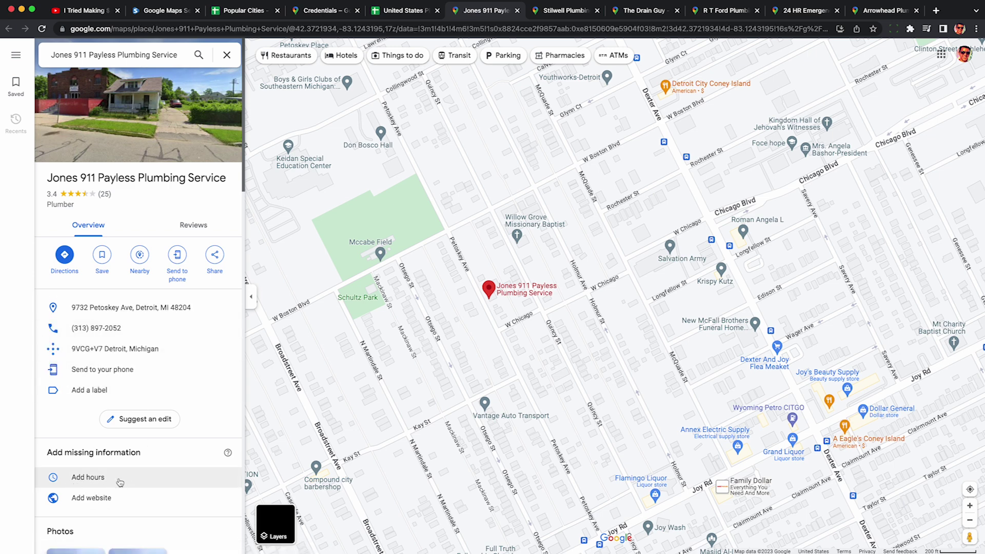
pyautogui.click(398, 15)
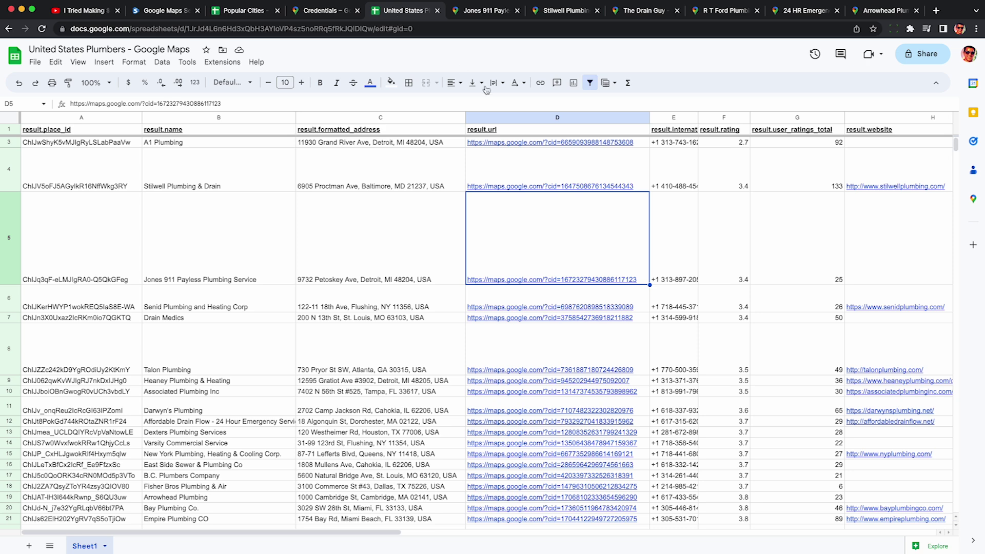
pyautogui.click(681, 252)
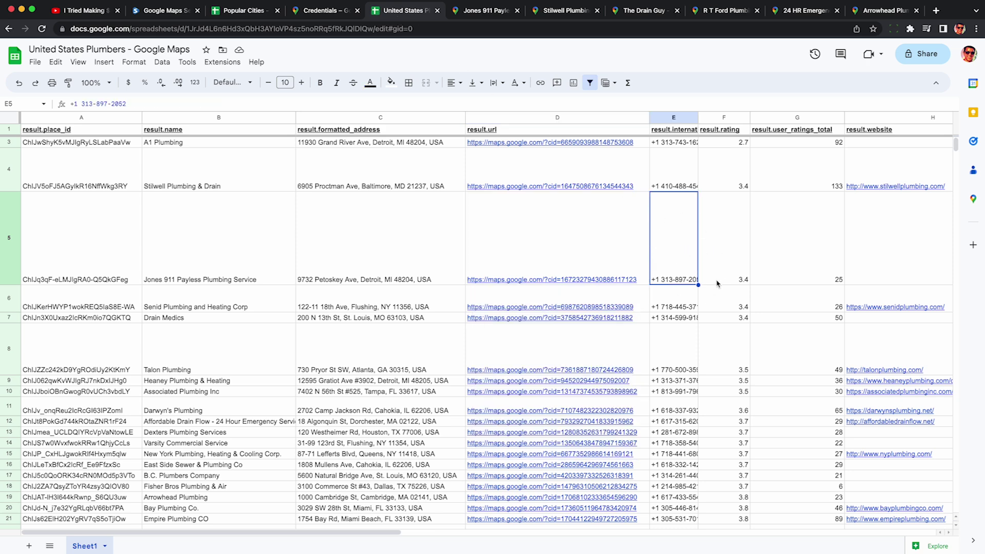
pyautogui.click(739, 261)
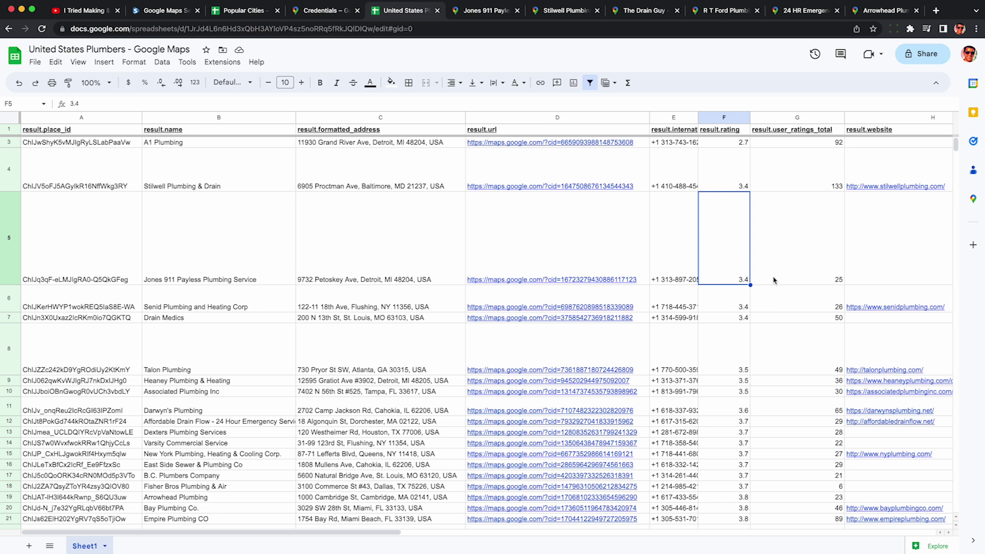
pyautogui.click(851, 244)
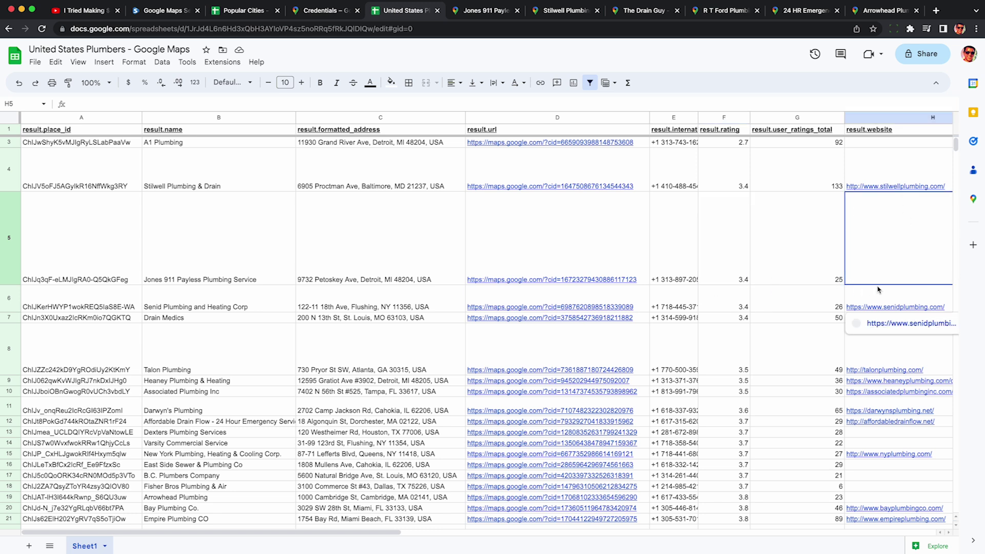
pyautogui.hscroll(5, 879, 276)
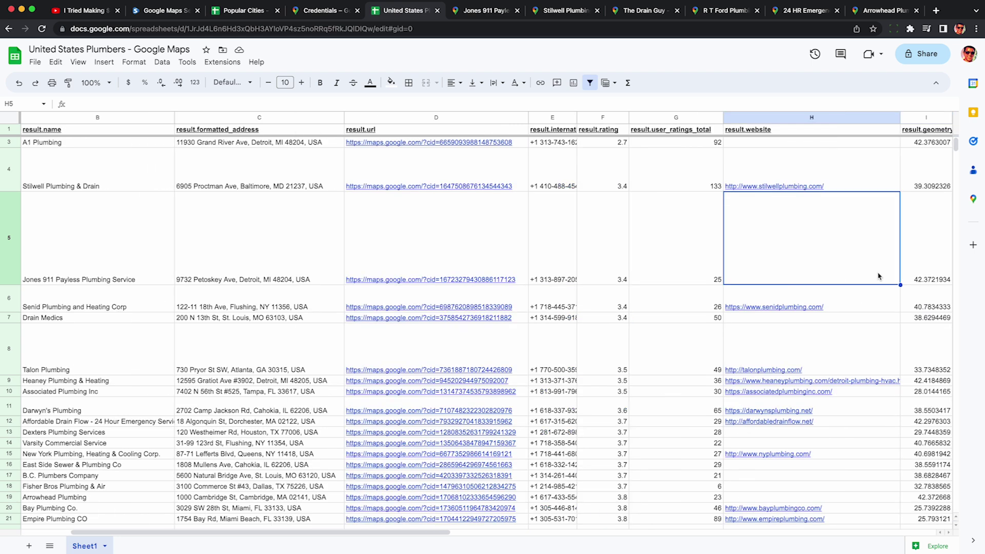
pyautogui.scroll(1, 878, 276)
pyautogui.click(699, 121)
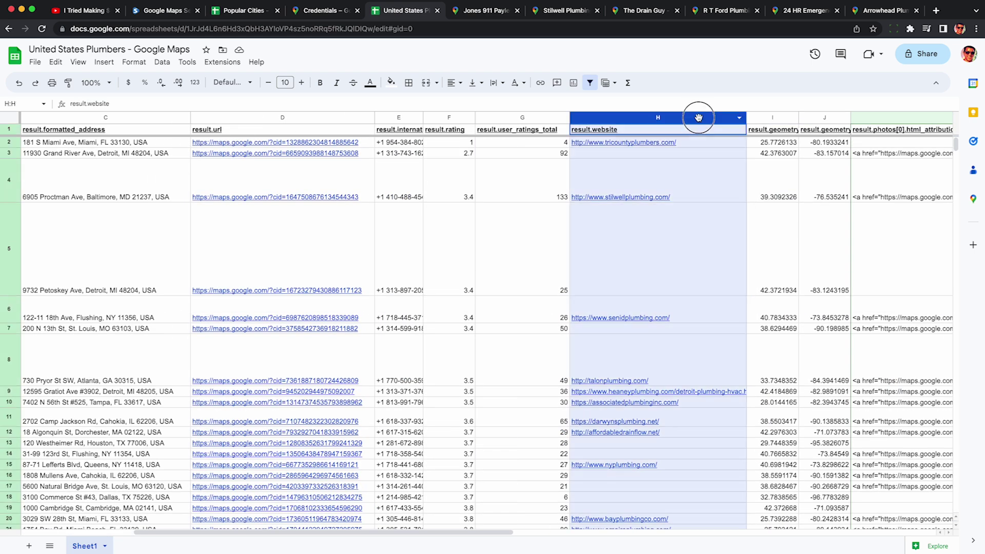
pyautogui.click(162, 62)
# Filter the result.website column to show only blank websites.
pyautogui.click(185, 123)
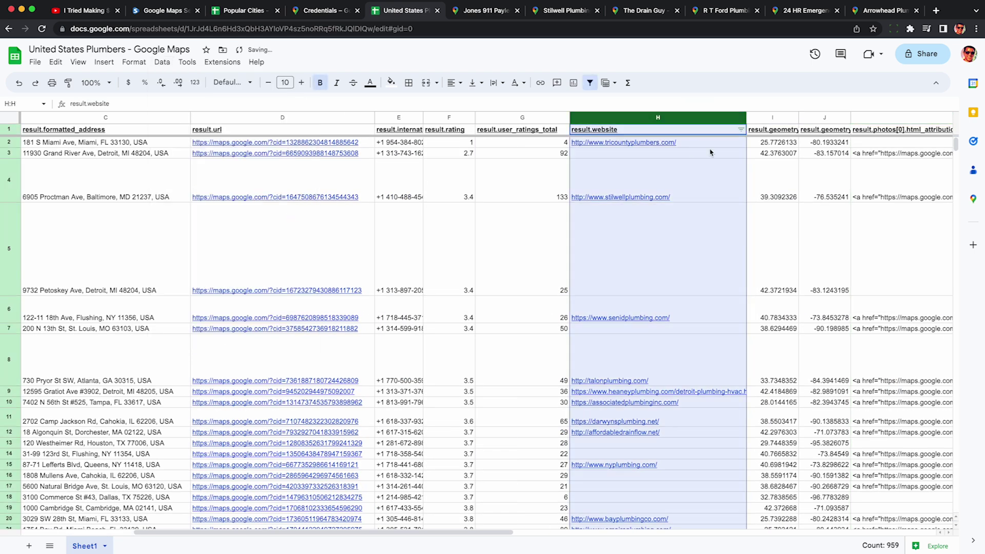
pyautogui.click(741, 130)
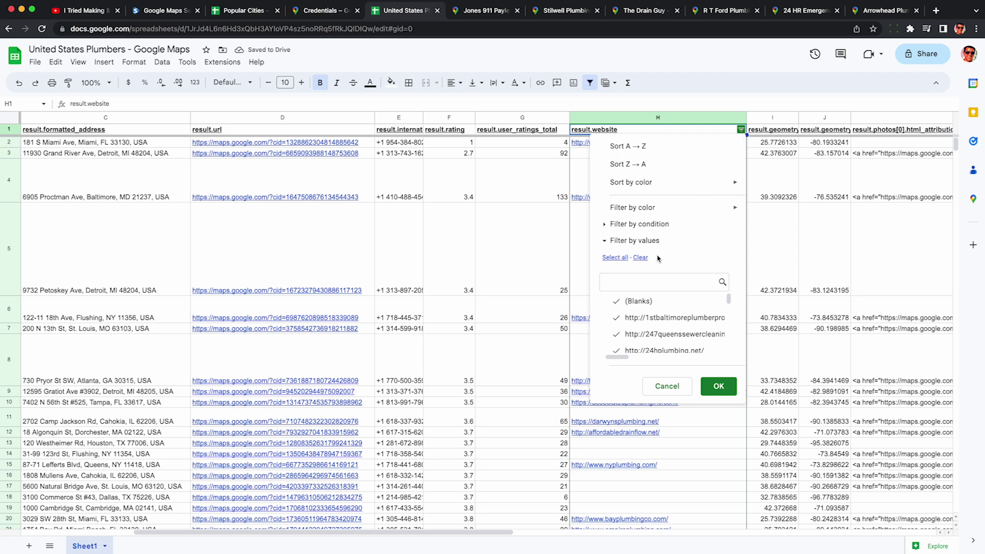
pyautogui.click(641, 258)
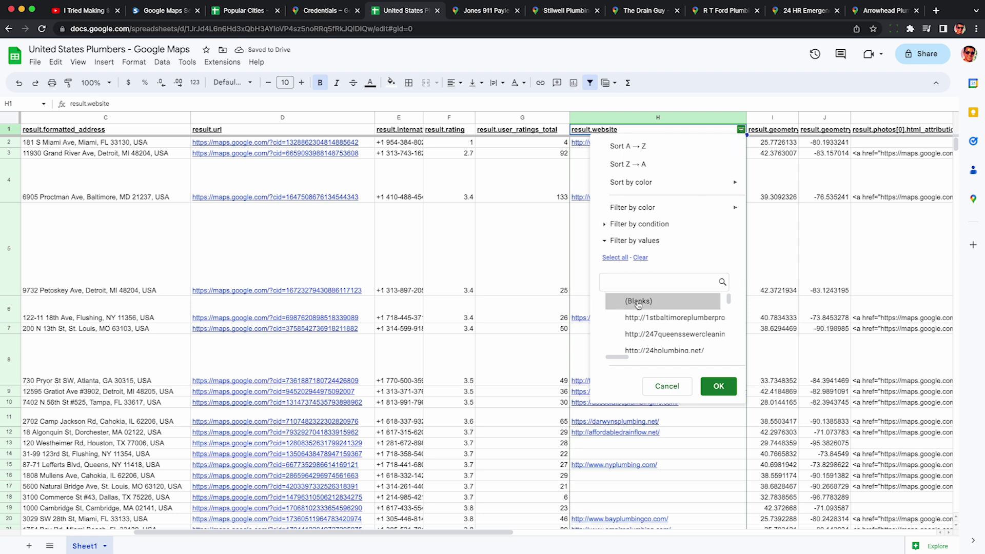
pyautogui.click(720, 388)
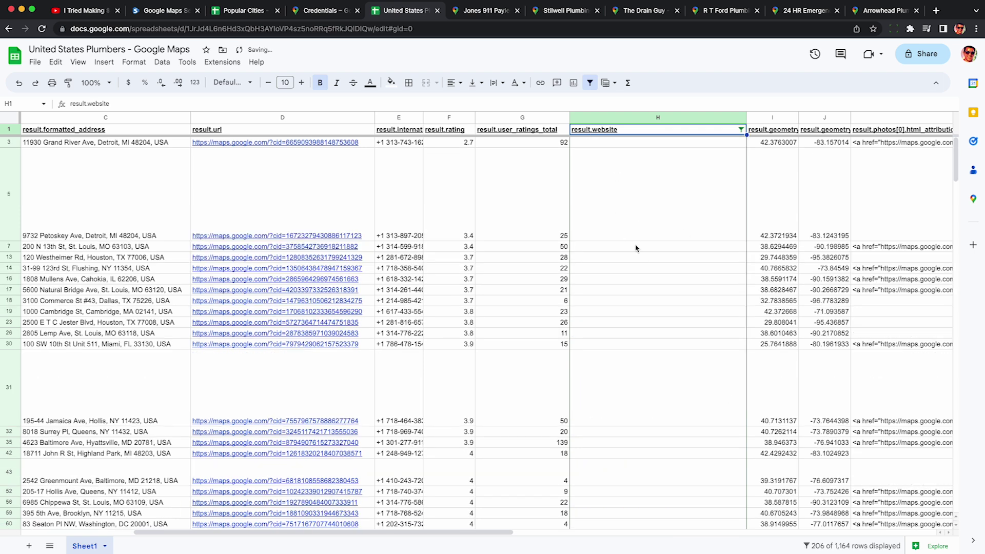
# Review the website-less rows, selecting phone numbers E5–E30 and bringing up A1 Plumbing's maps link.
pyautogui.click(352, 166)
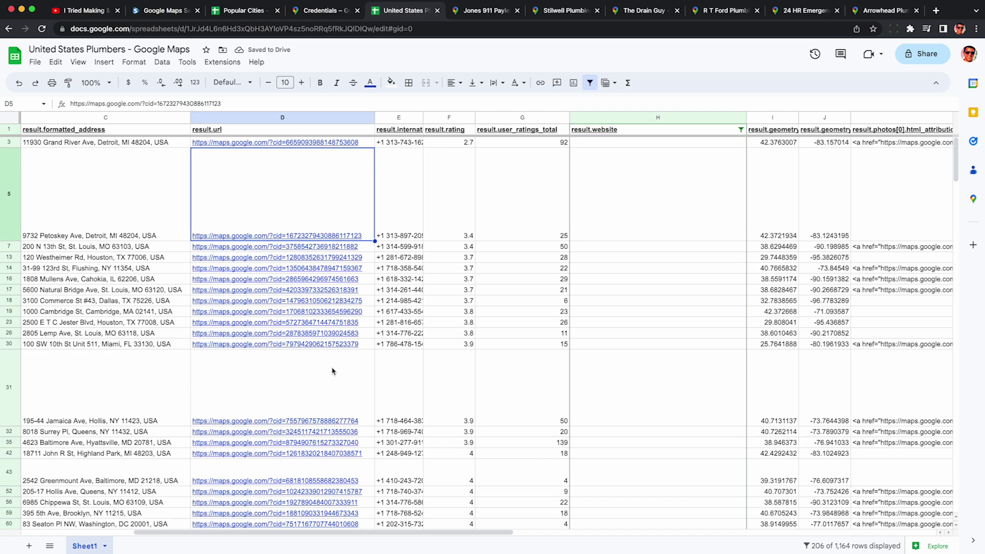
pyautogui.click(403, 334)
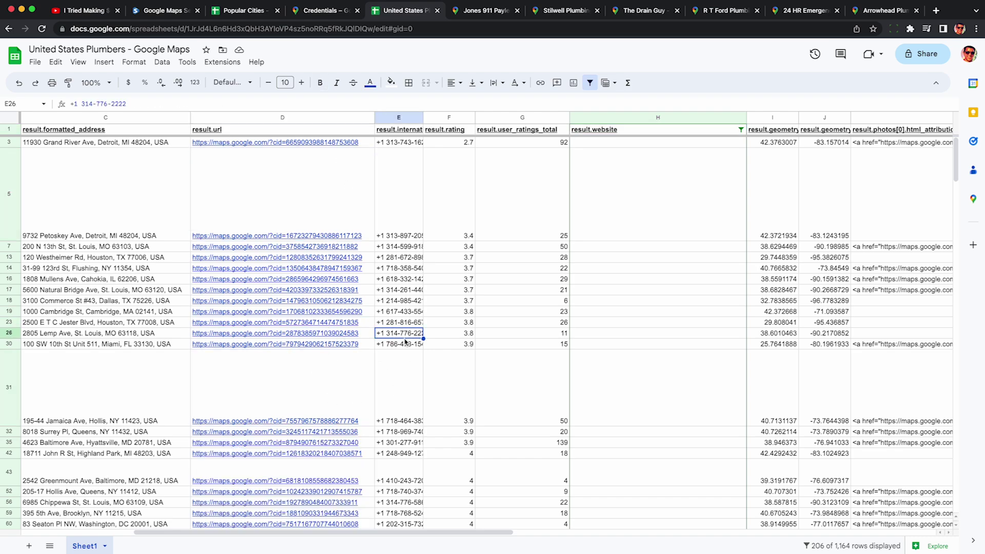
pyautogui.moveTo(408, 227); pyautogui.dragTo(406, 344)
pyautogui.click(405, 344)
pyautogui.click(617, 312)
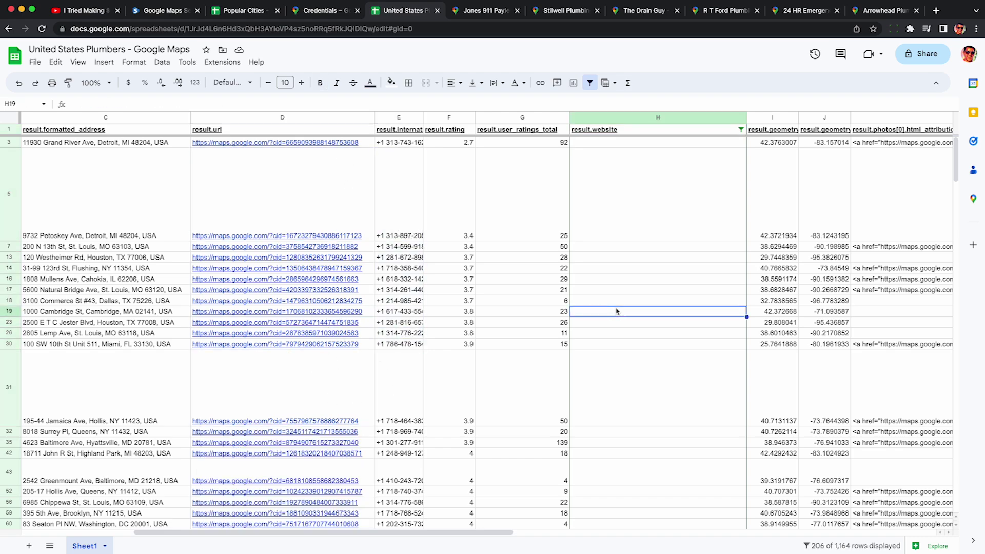
pyautogui.scroll(-15, 617, 312)
pyautogui.scroll(-20, 617, 311)
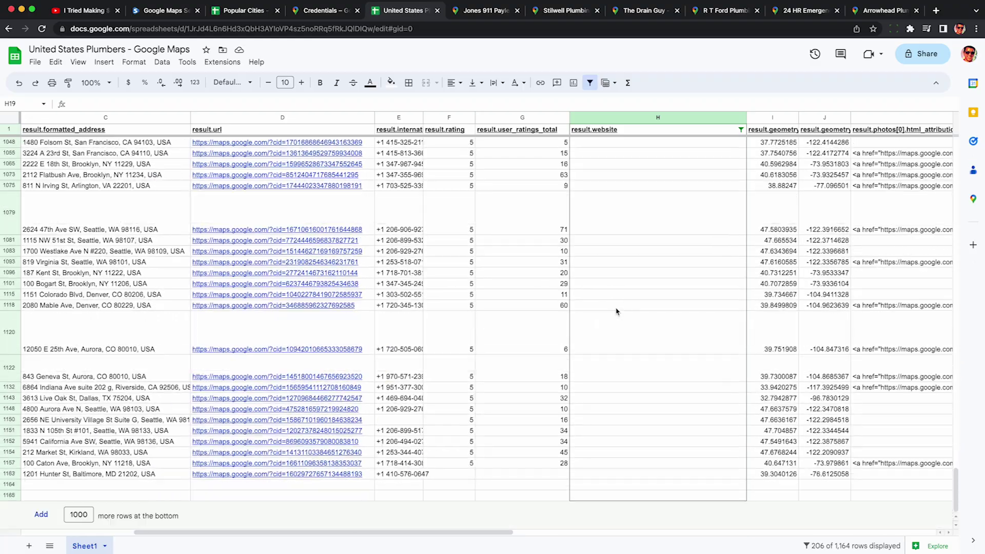
pyautogui.hscroll(-5, 451, 414)
pyautogui.scroll(20, 451, 414)
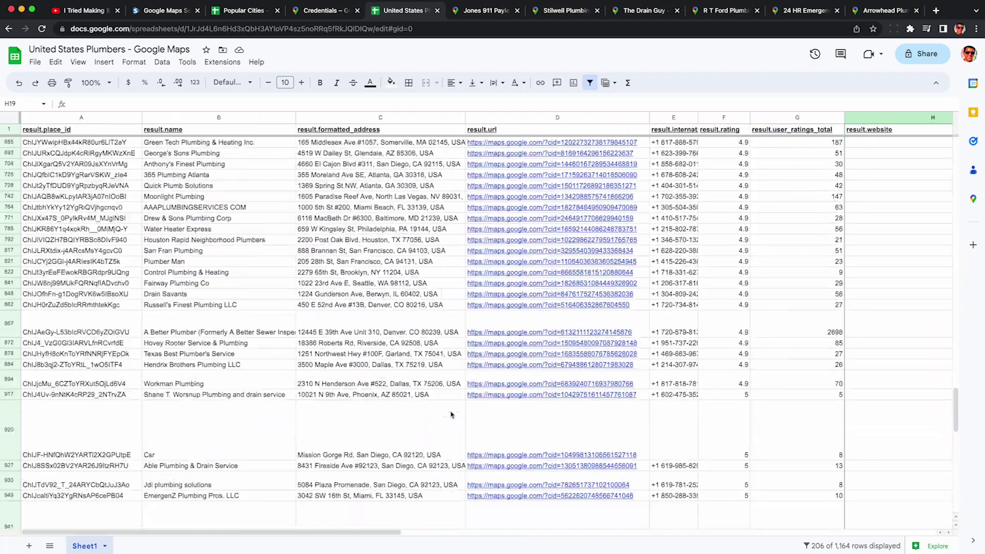
pyautogui.scroll(10, 451, 414)
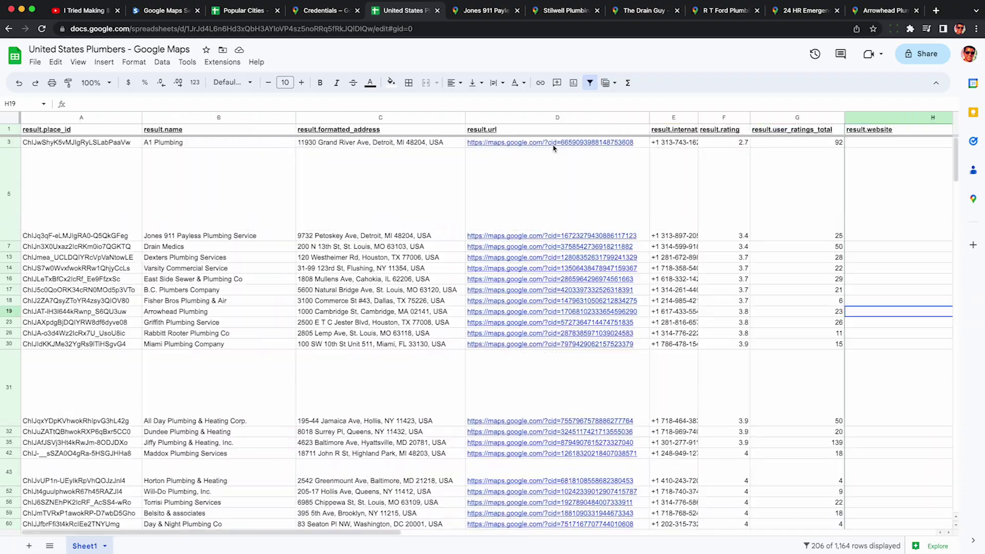
pyautogui.click(557, 144)
# Open A1 Plumbing's Maps listing and zoom the Street View onto its storefront sign.
pyautogui.click(536, 161)
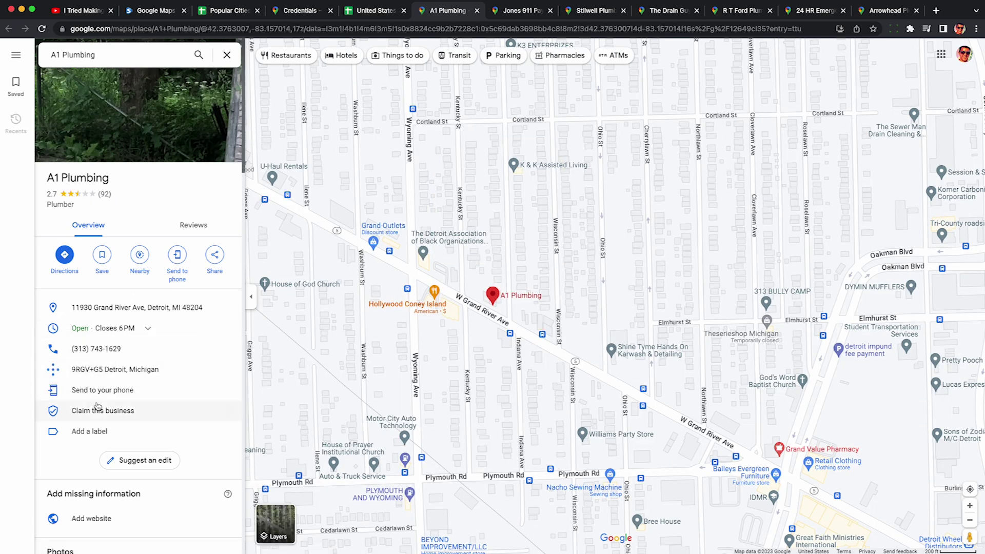
pyautogui.scroll(-1, 174, 298)
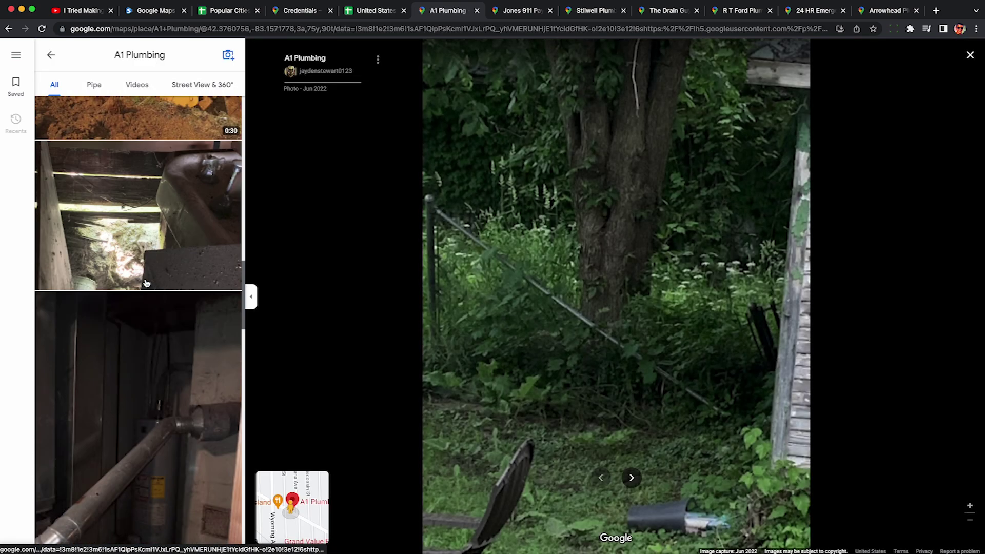
pyautogui.scroll(-15, 146, 283)
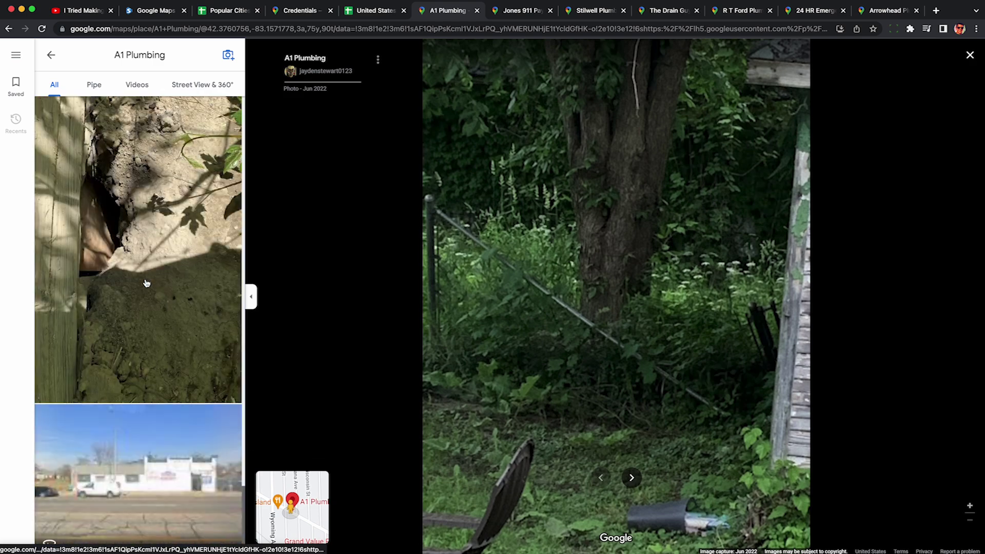
pyautogui.click(154, 463)
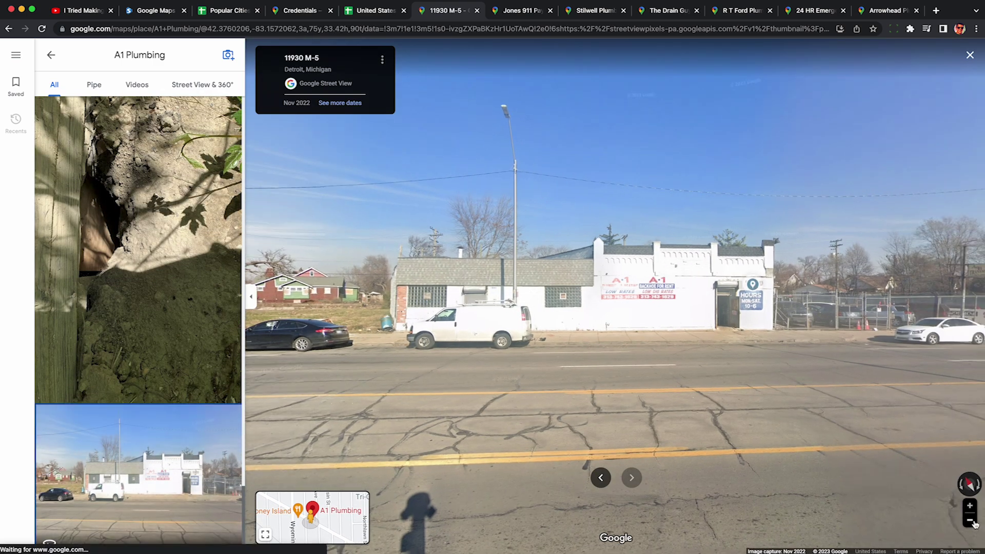
pyautogui.click(970, 506)
pyautogui.click(970, 506)
pyautogui.moveTo(821, 362); pyautogui.dragTo(734, 361)
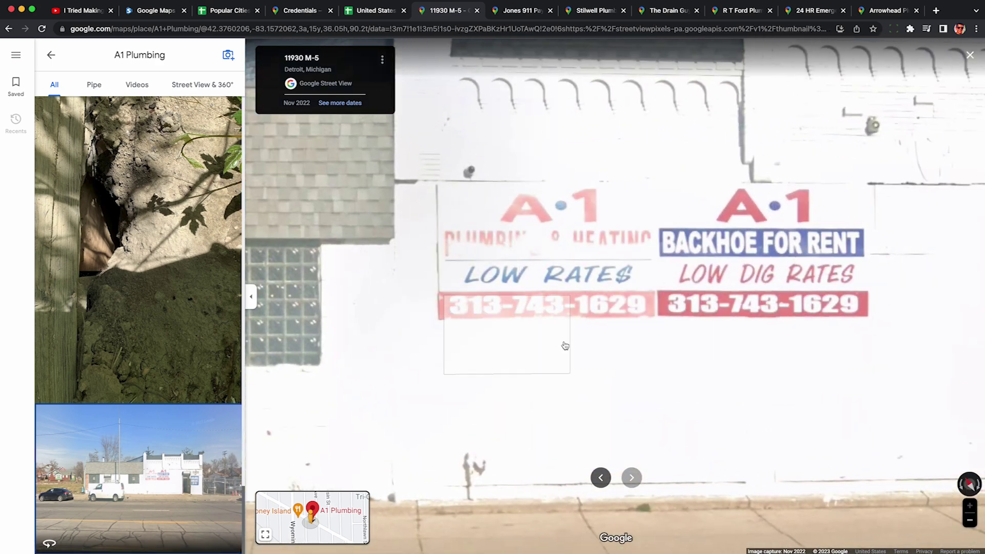
# In the filtered sheet, step down column E's phone numbers to Miami Plumbing Company.
pyautogui.click(385, 12)
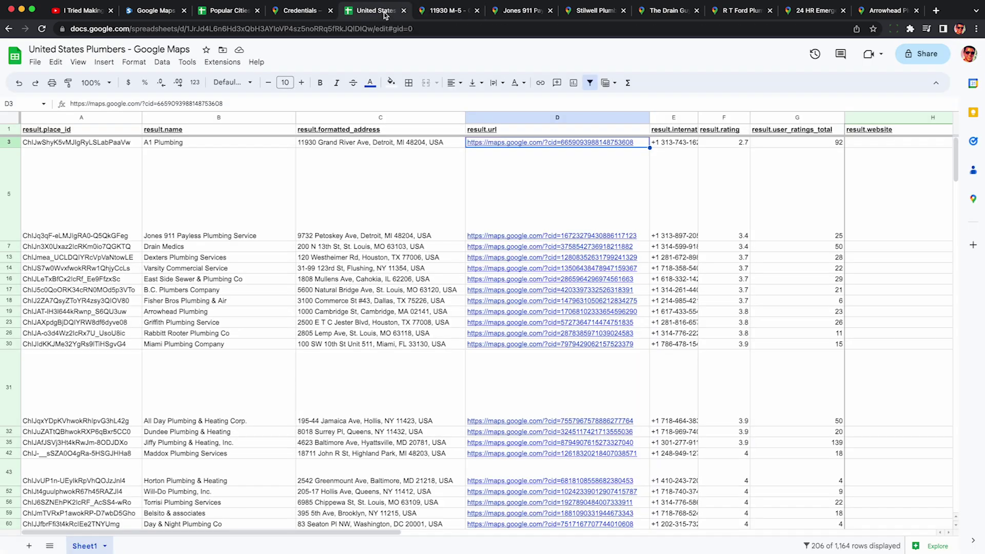
pyautogui.click(670, 219)
pyautogui.press('Down')
pyautogui.press('Down')
pyautogui.press('Down')
pyautogui.press('Down')
pyautogui.press('Down')
pyautogui.press('Down')
pyautogui.press('Down')
pyautogui.press('Down')
pyautogui.press('Down')
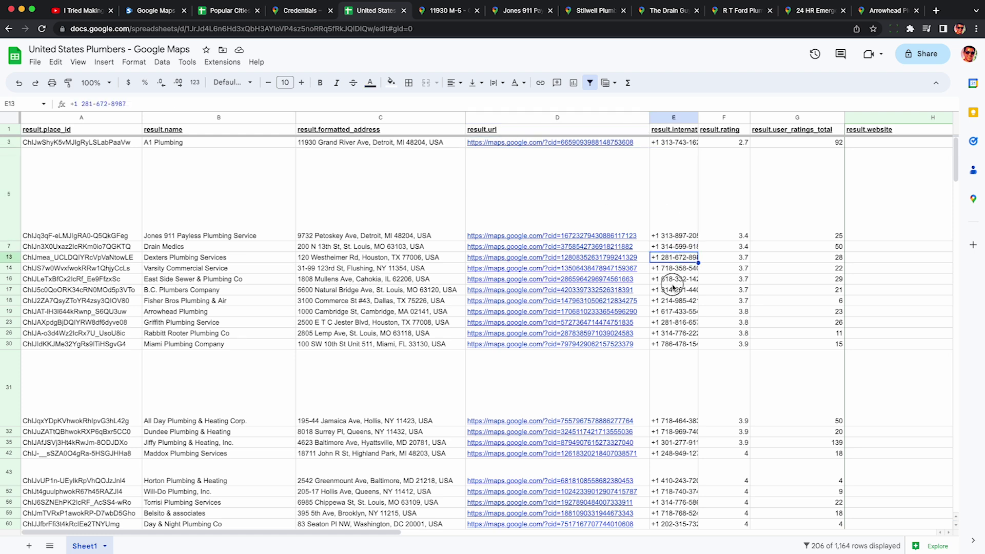
pyautogui.press('Down')
pyautogui.press('Down')
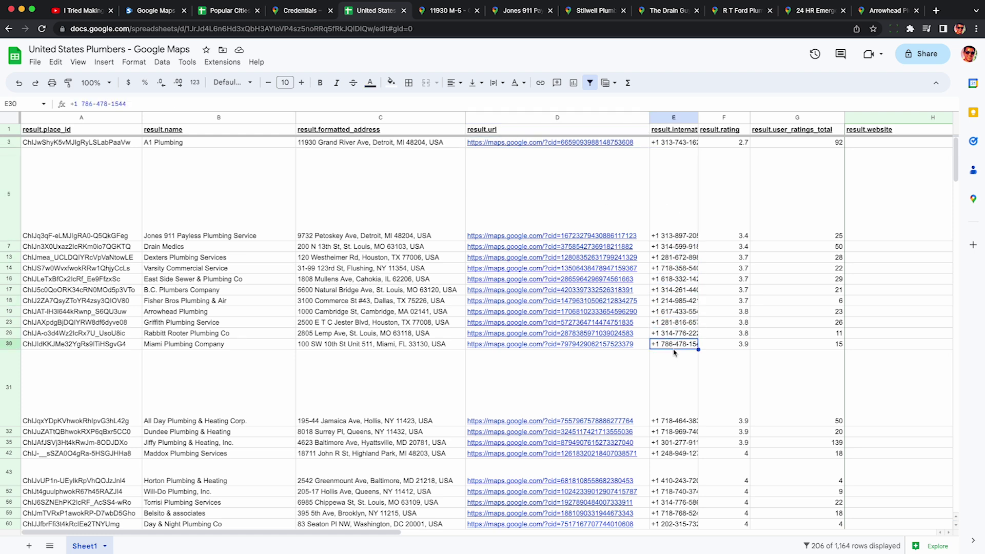